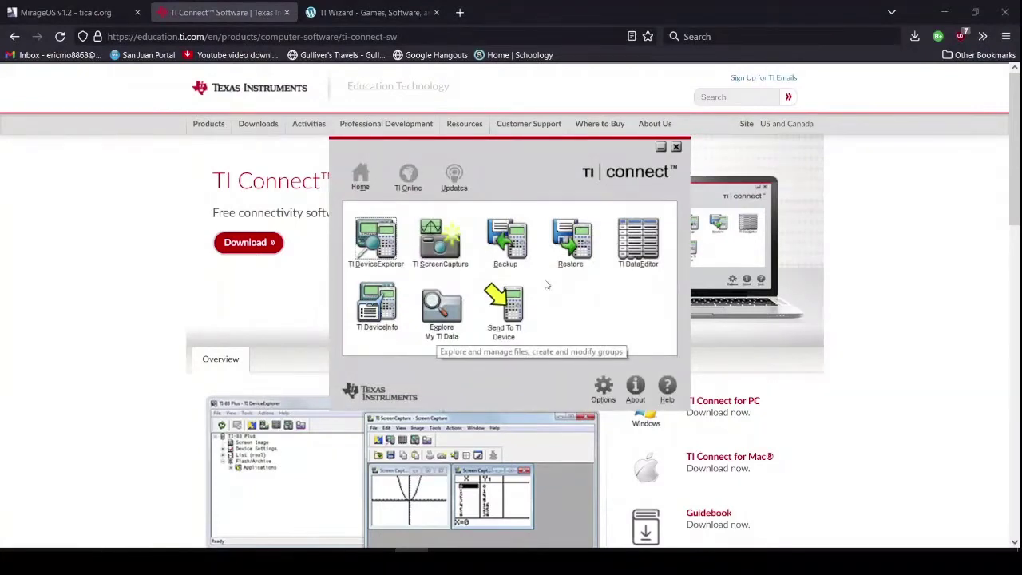
Minimize TI Connect so Firefox shows the ticalc.org MirageOS v1.2 page.
click(660, 149)
click(76, 8)
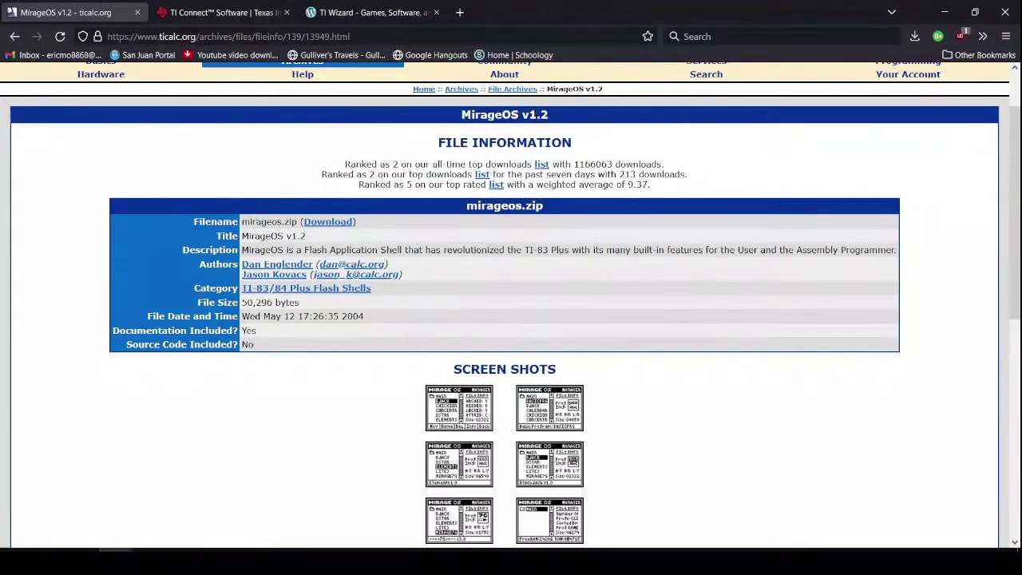
Download mirageos.zip again and show mirageos(2).zip in the Downloads folder.
click(332, 225)
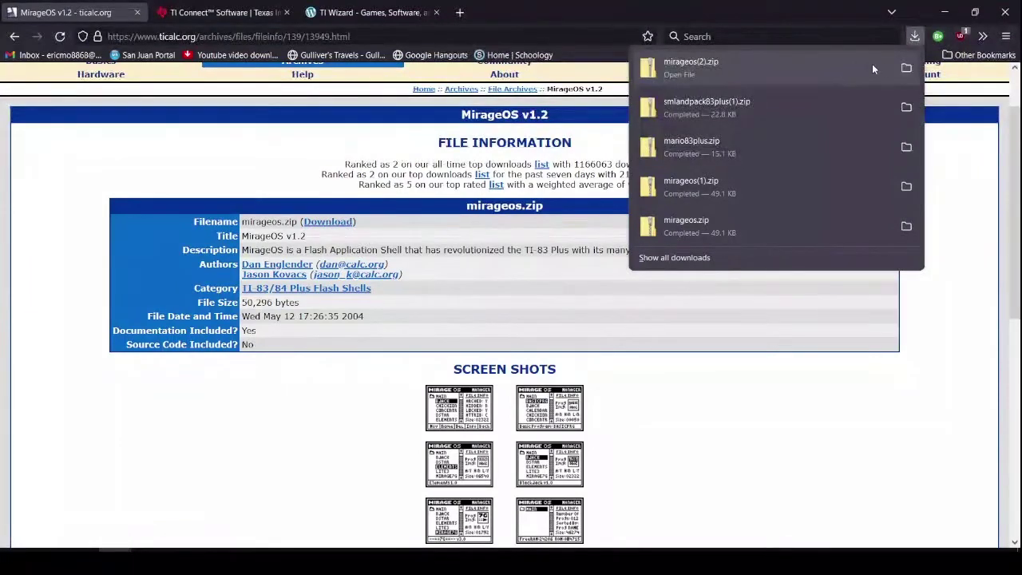
click(907, 68)
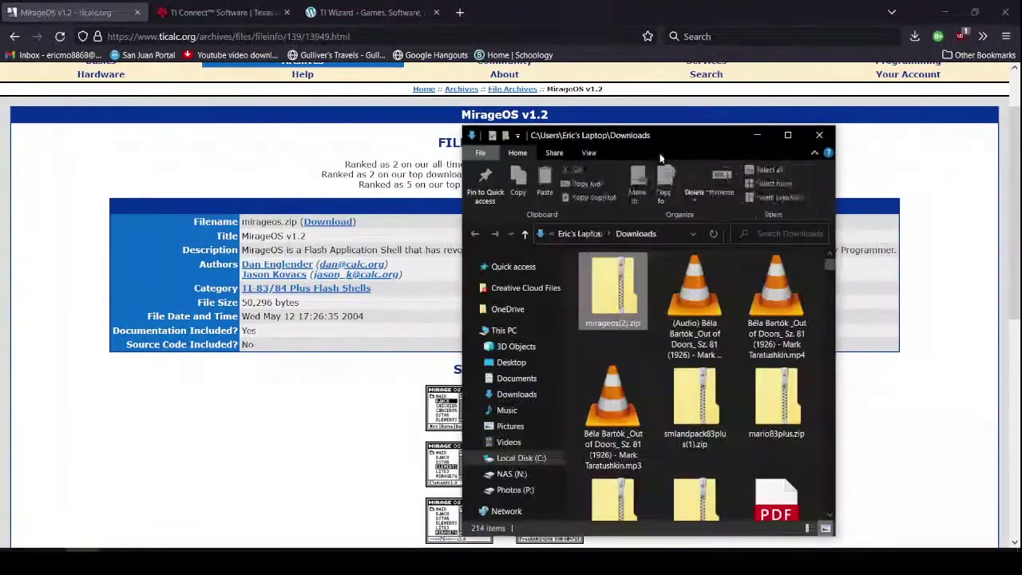
Extract all of mirageos(2).zip into Desktop\stuff\TI-84 stuff.
right_click(627, 284)
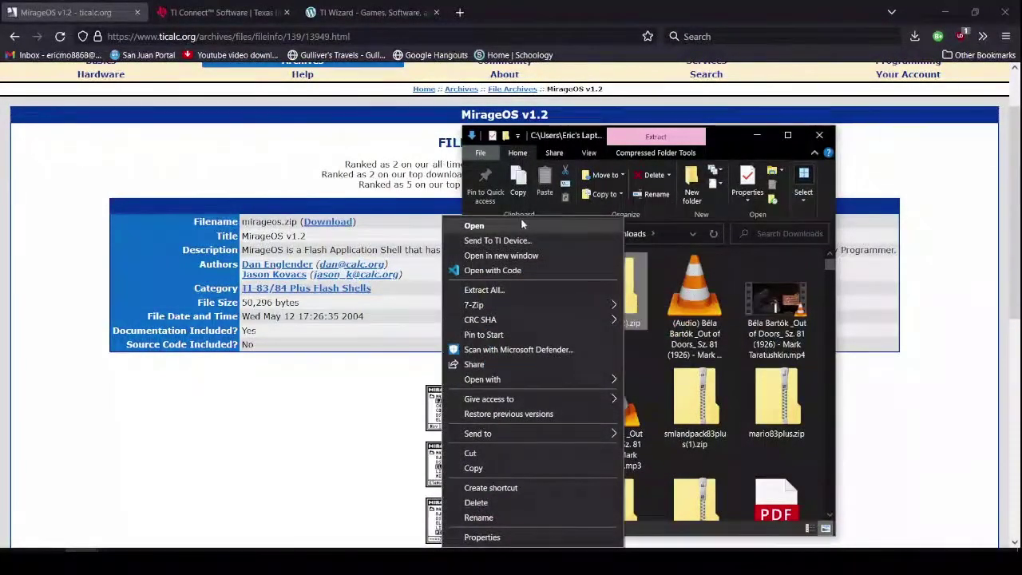
click(484, 290)
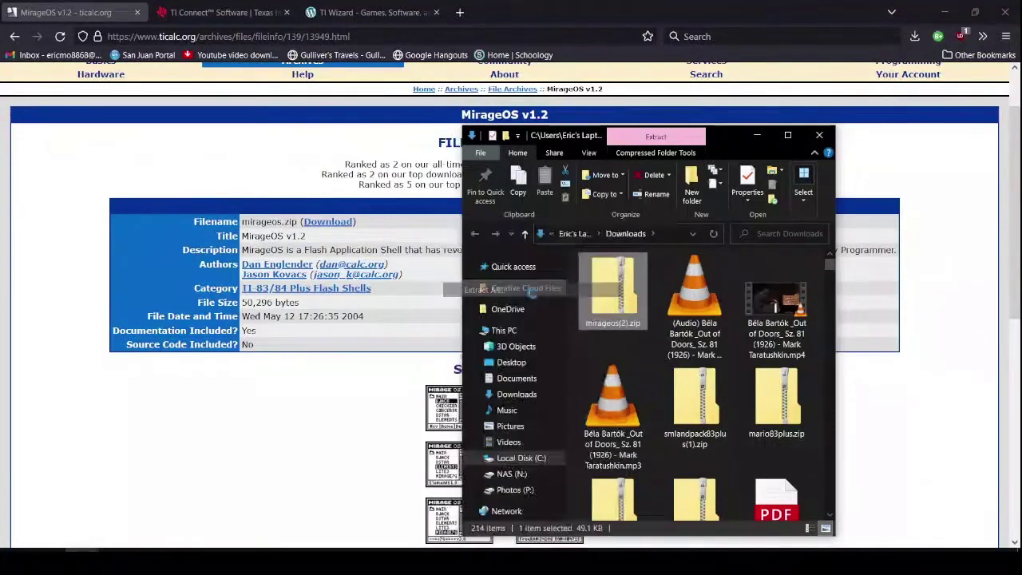
click(645, 221)
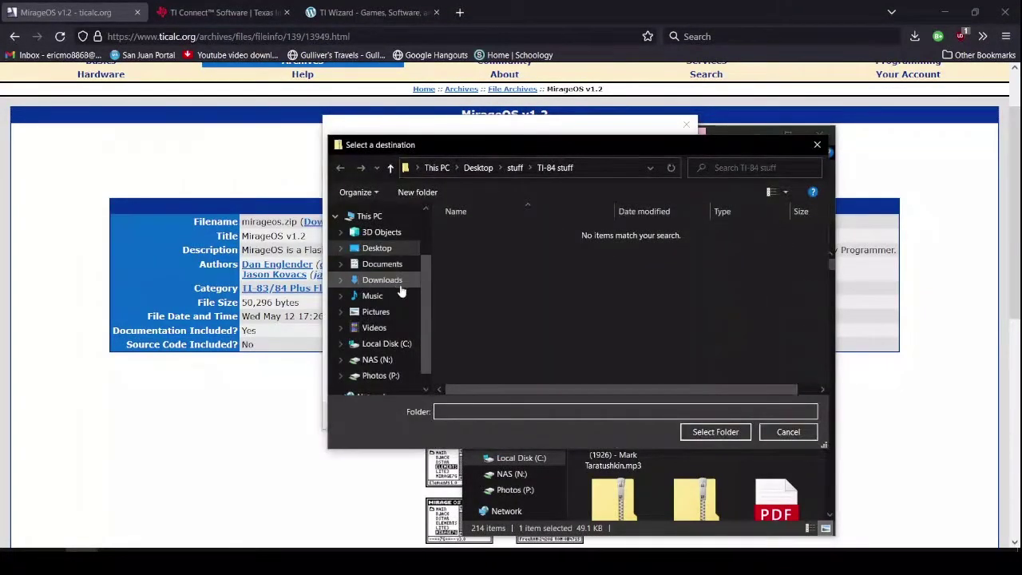
click(378, 249)
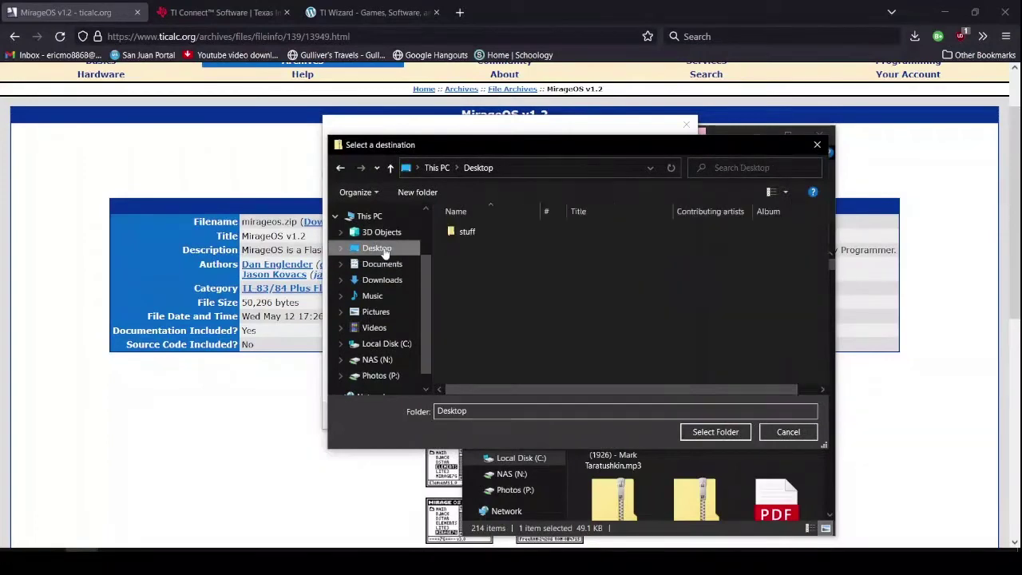
double_click(483, 237)
double_click(490, 249)
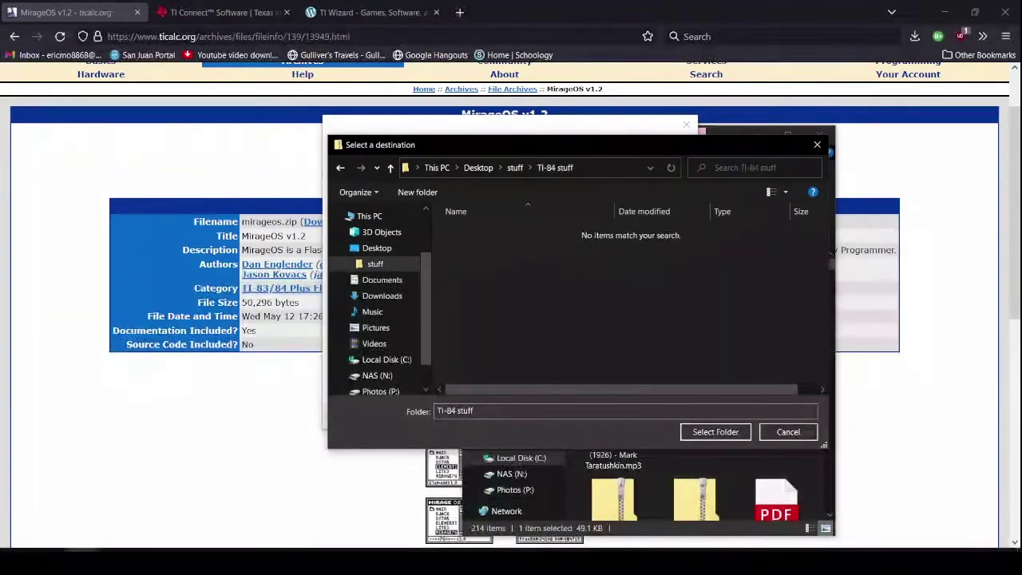
click(714, 431)
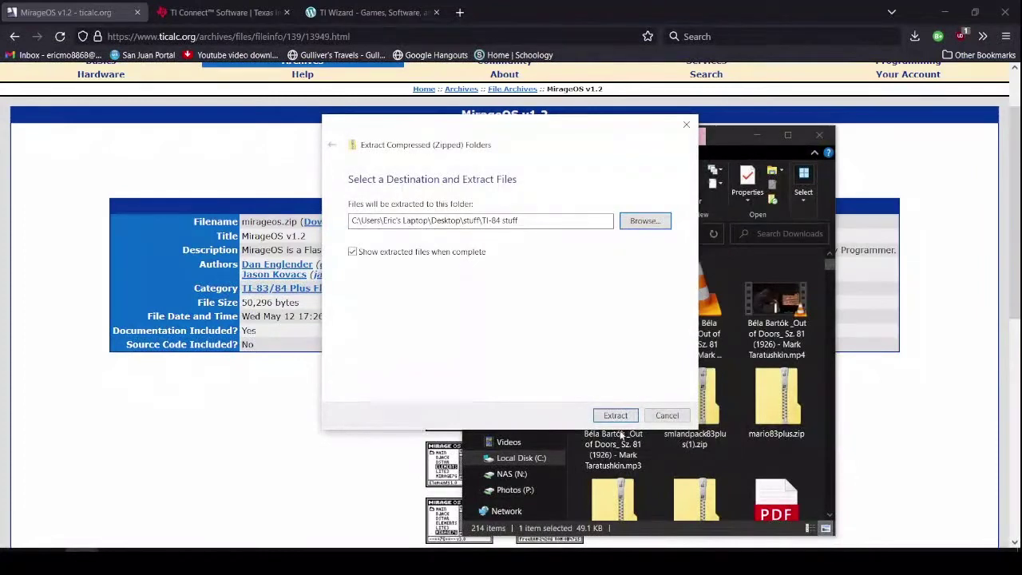
click(614, 417)
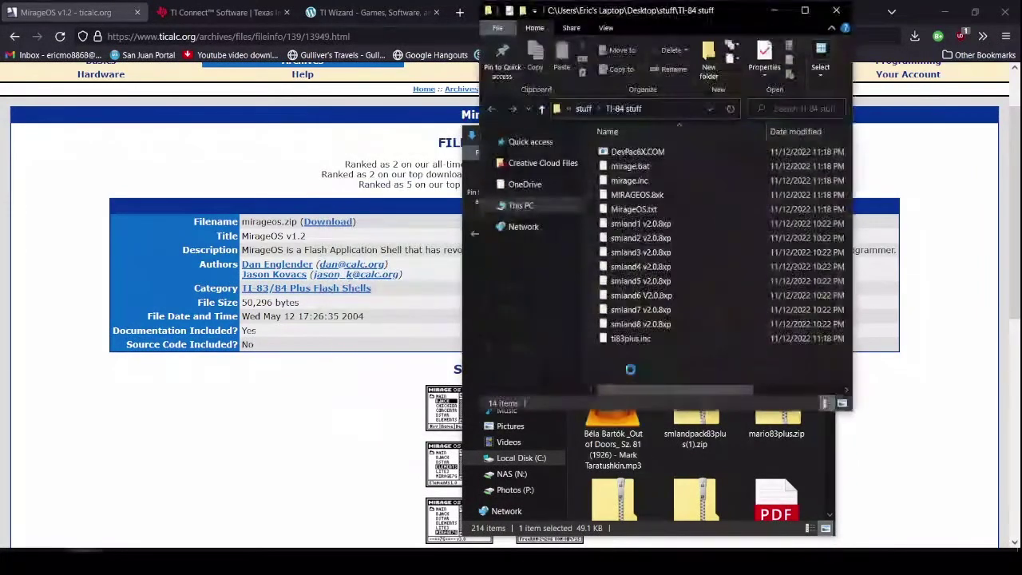
Delete the eight smland1–smland8 level files from the TI-84 stuff folder.
click(665, 227)
shift+click(647, 325)
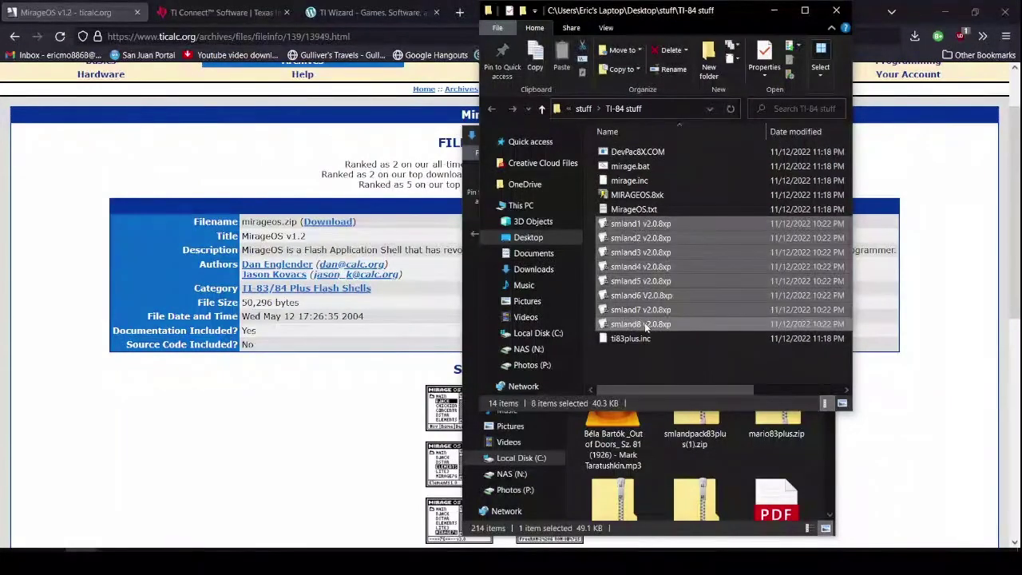
key(Delete)
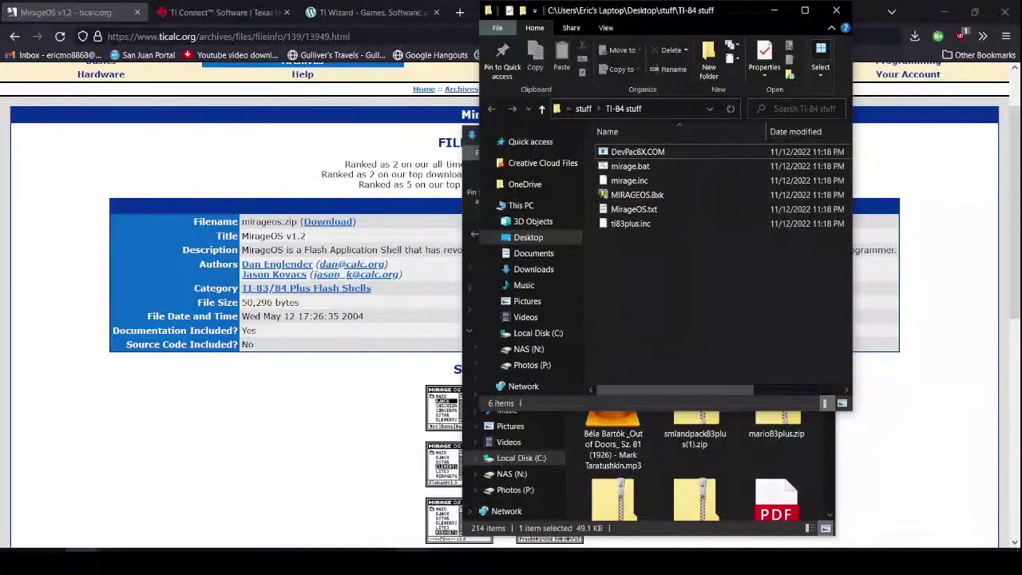
Restore TI Connect, view the TI-84 Plus in DeviceExplorer, then minimize DeviceExplorer.
click(432, 551)
click(388, 249)
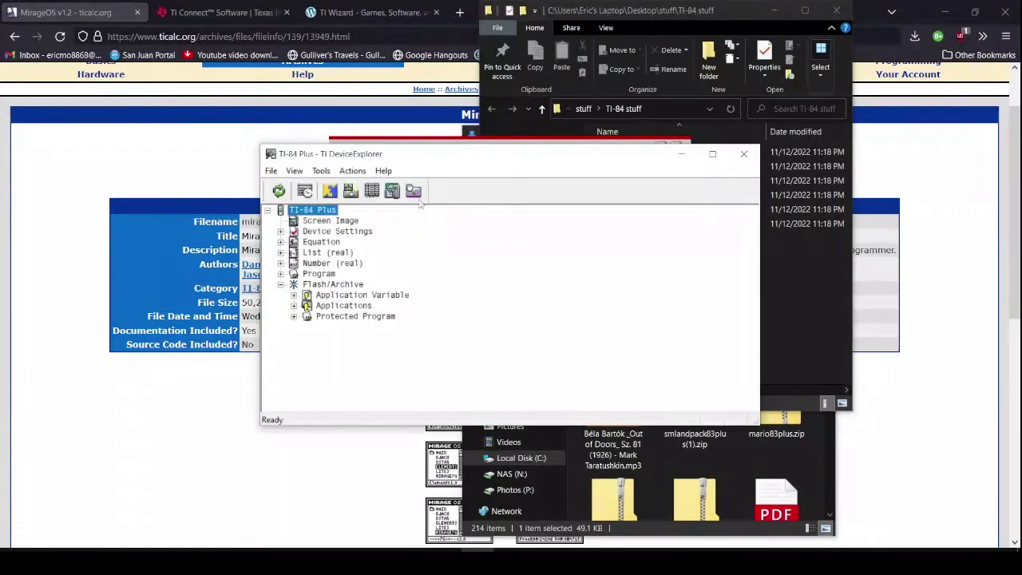
click(681, 154)
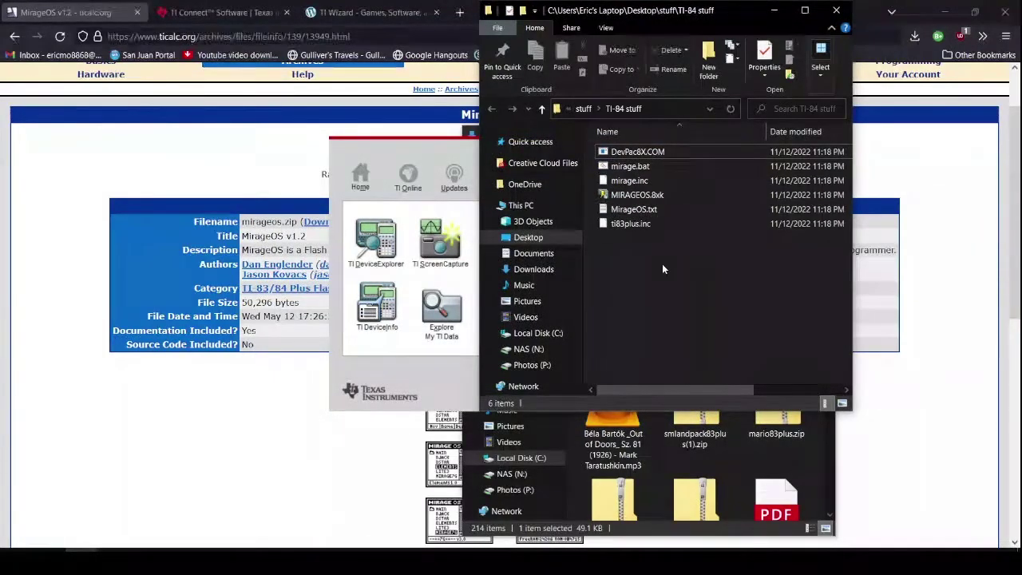
Try sending MIRAGEOS.8xk to the TI device, then dismiss the send window.
click(654, 195)
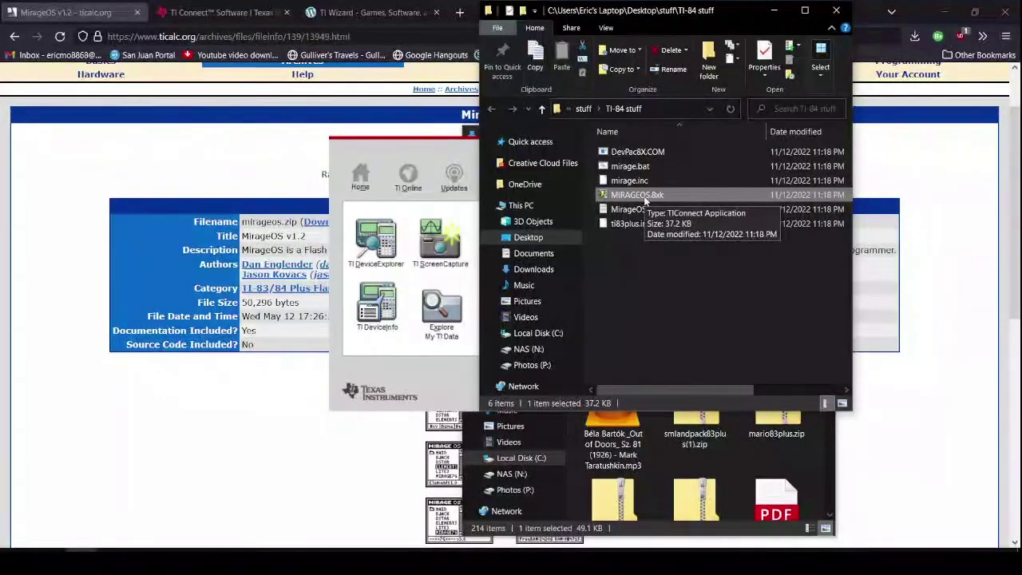
right_click(630, 195)
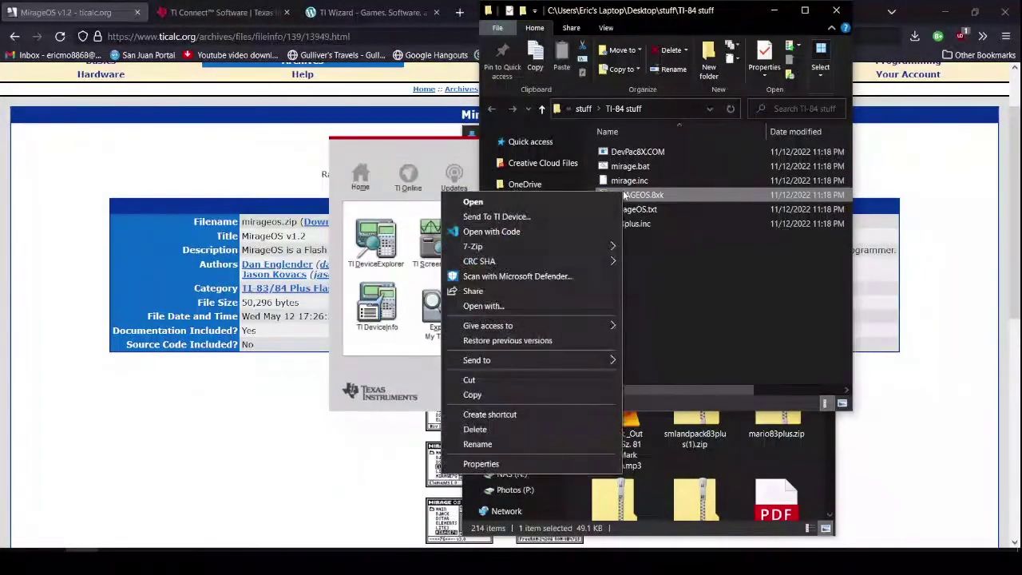
click(559, 217)
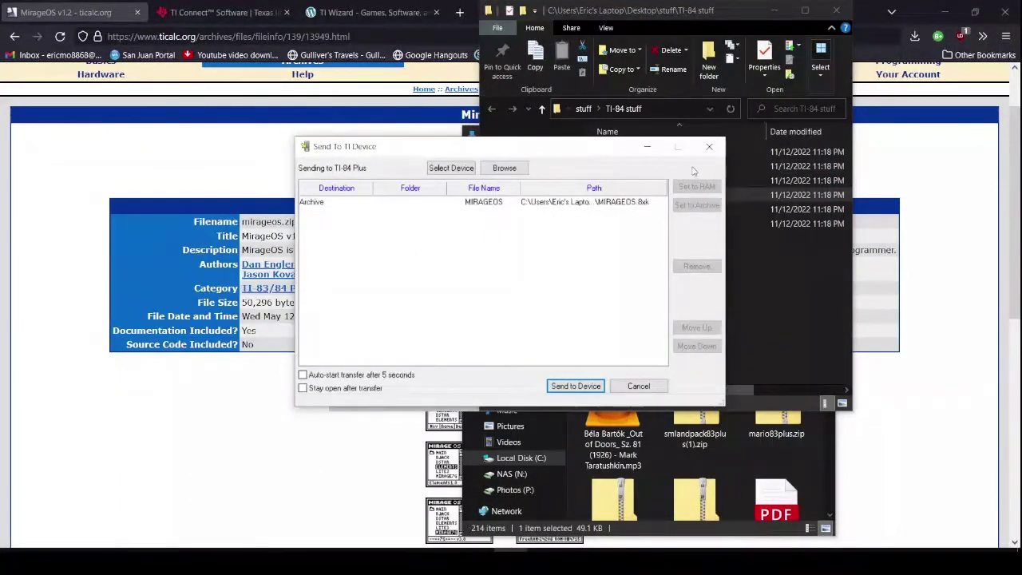
click(718, 149)
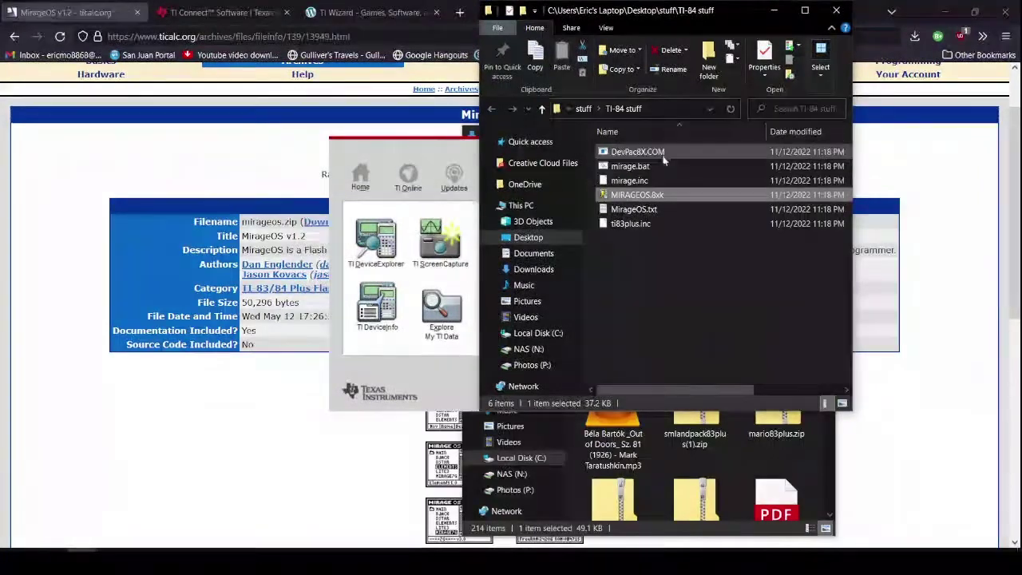
Delete all six MirageOS files from the TI-84 stuff folder.
click(637, 152)
shift+click(629, 225)
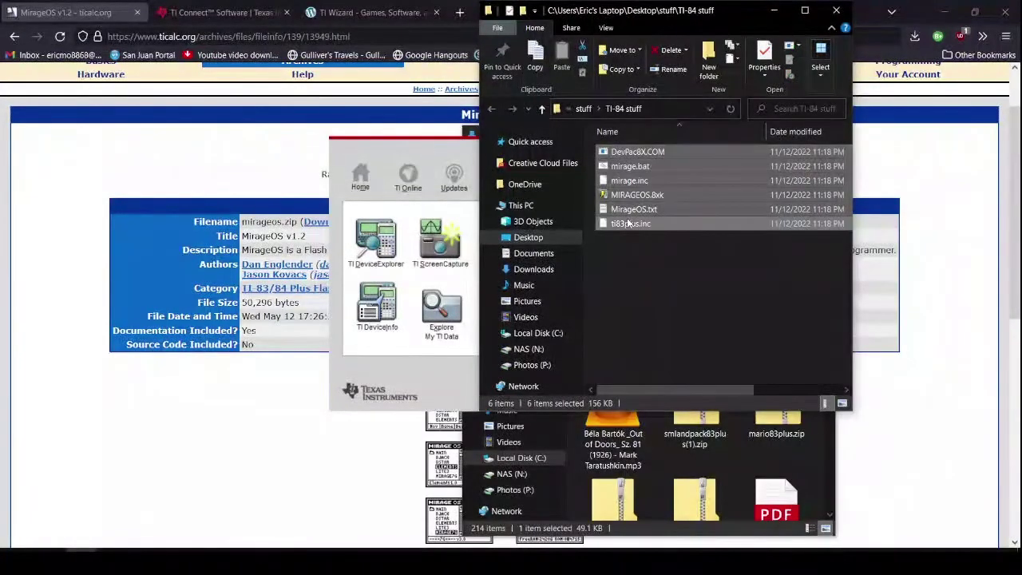
key(Delete)
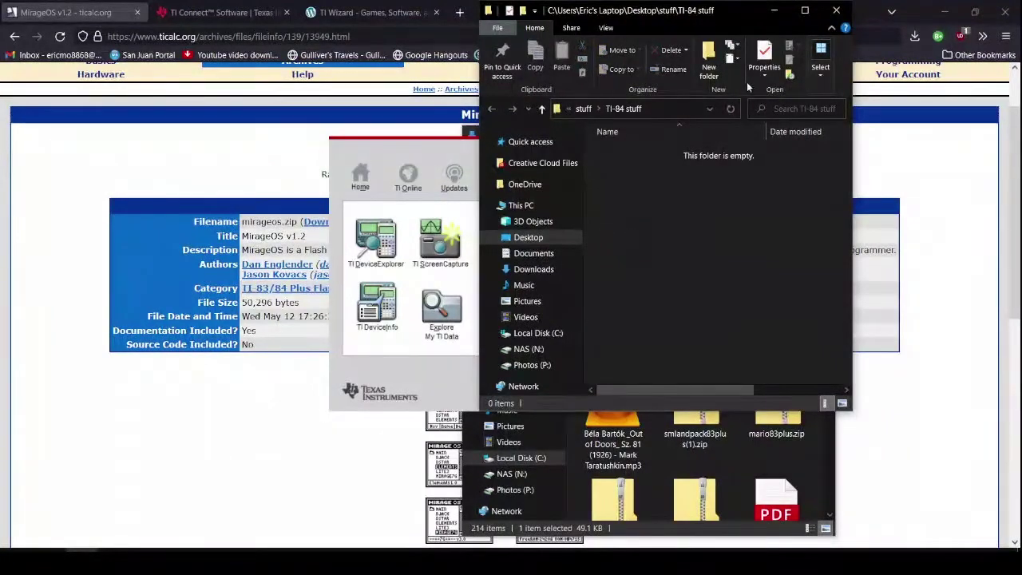
Delete mirageos(2).zip from Downloads and put the Explorer windows away.
click(784, 19)
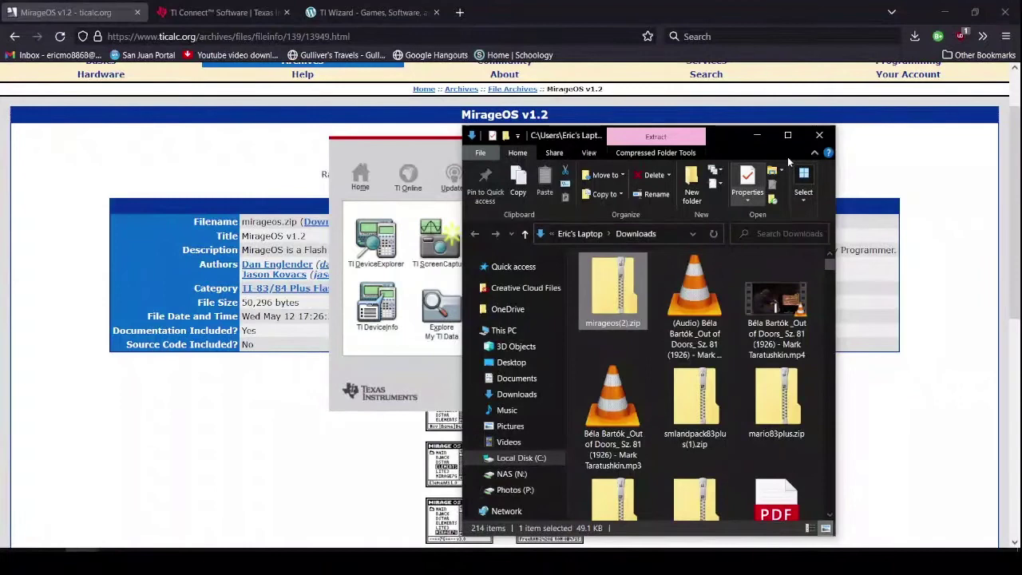
key(Delete)
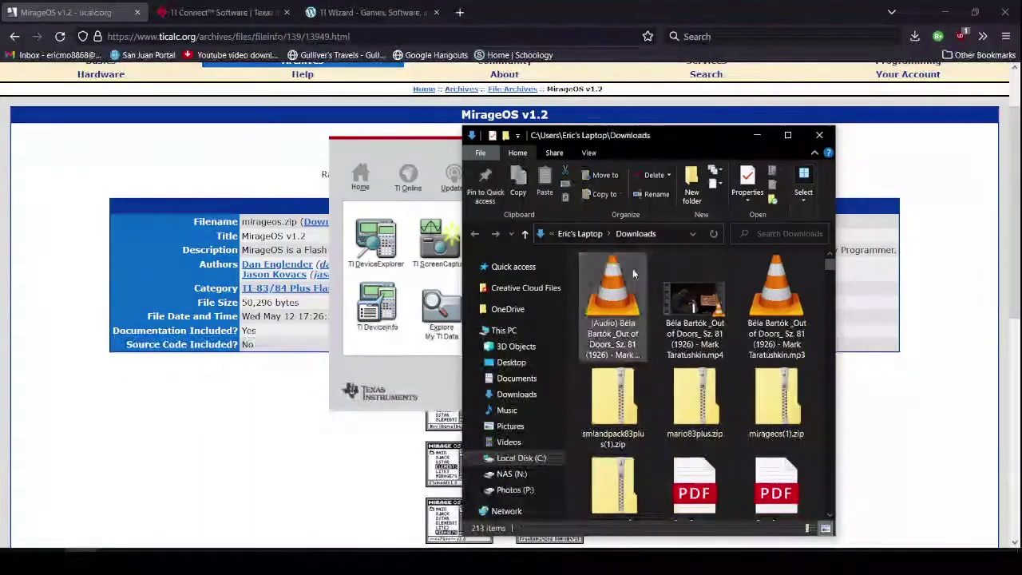
click(757, 135)
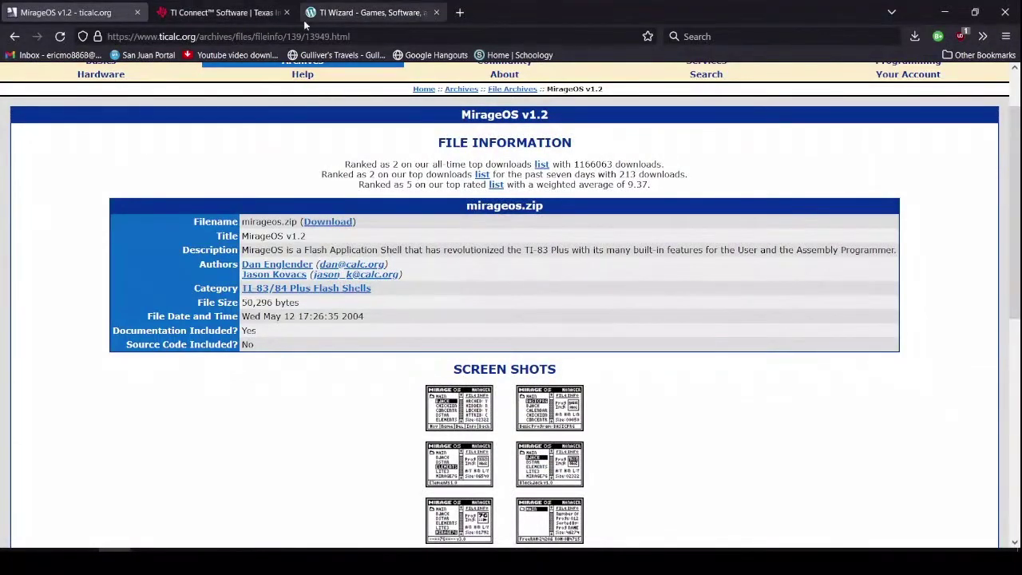
Go to the TI Wizard downloads page and find Mario 2.0 under Top Downloads.
click(329, 5)
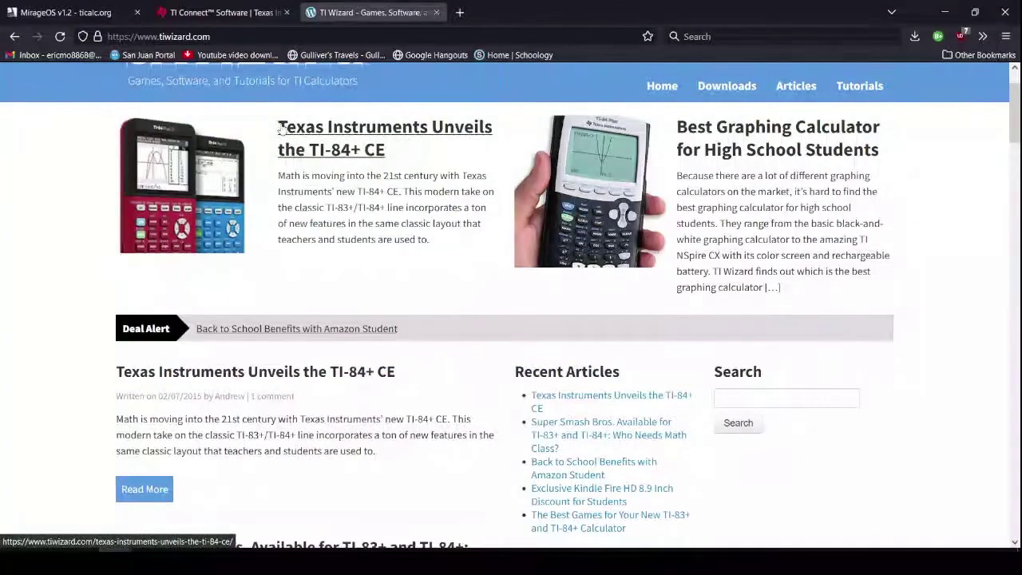
scroll(319, 200, down, 5)
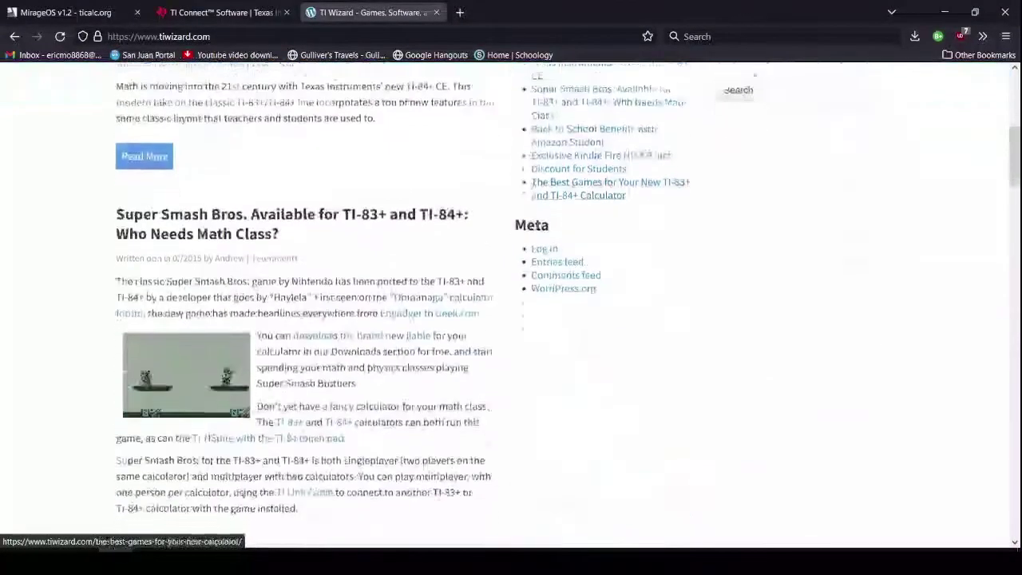
scroll(519, 224, up, 6)
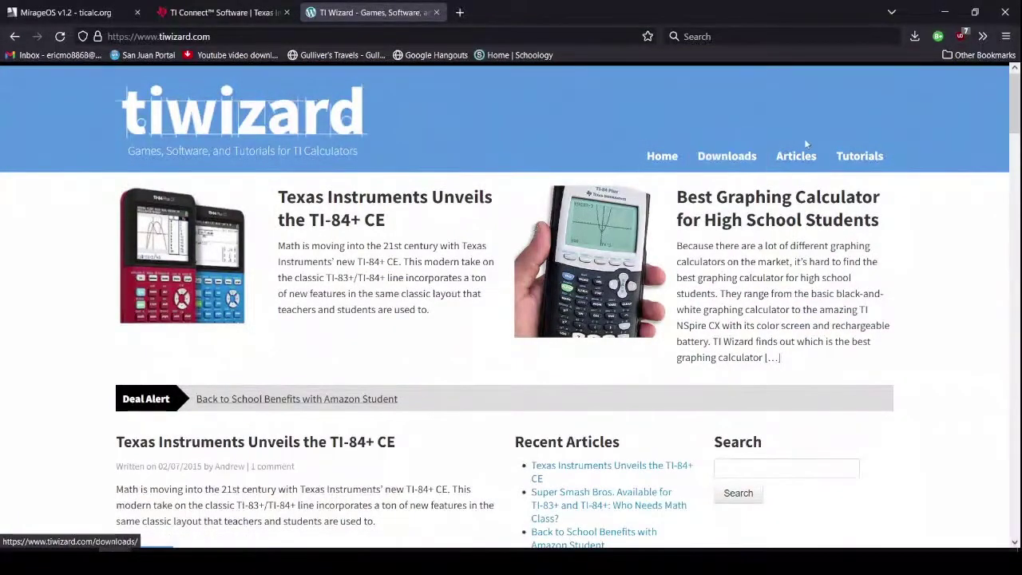
click(741, 159)
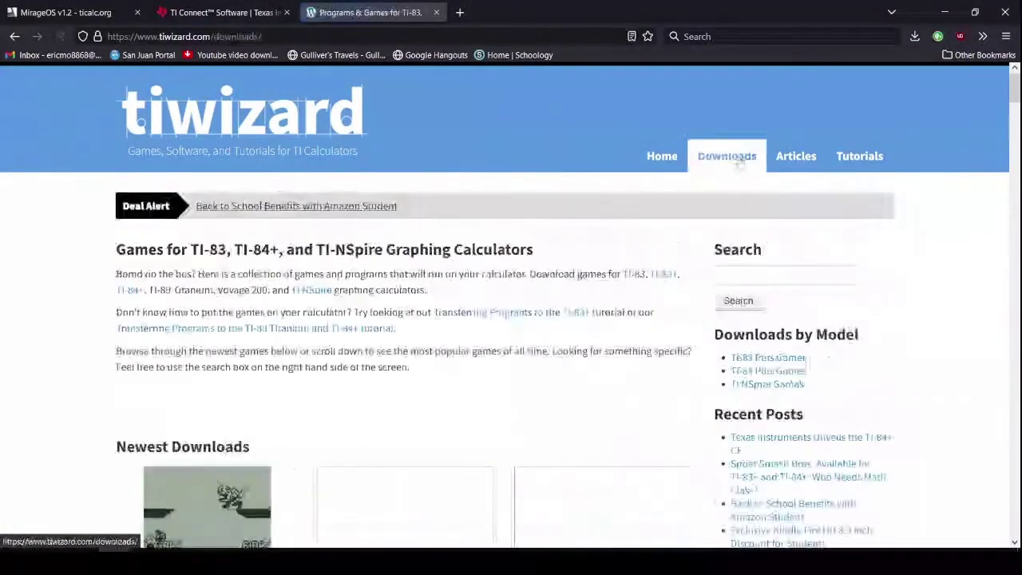
scroll(272, 310, down, 4)
scroll(272, 309, down, 2)
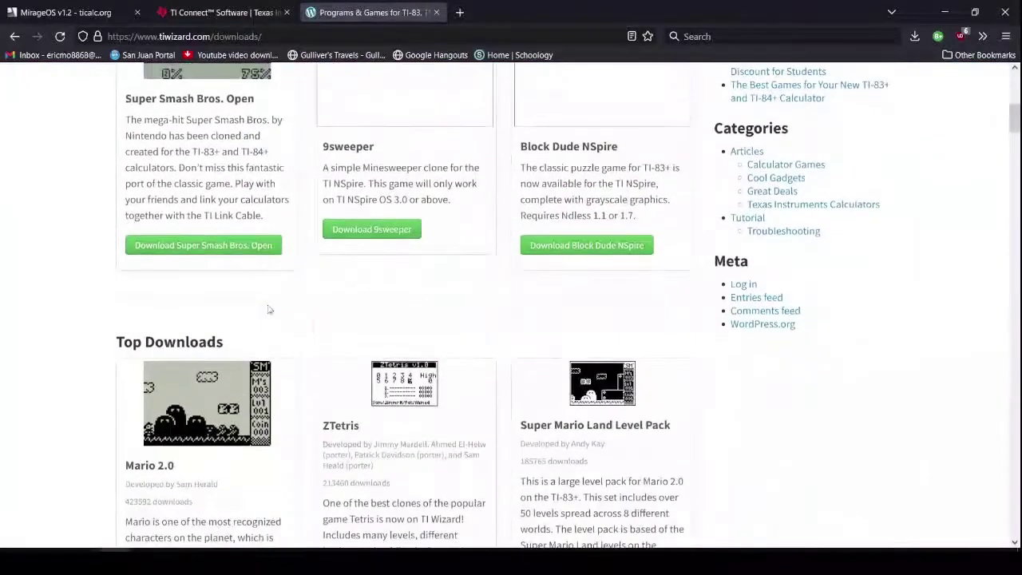
scroll(269, 304, up, 2)
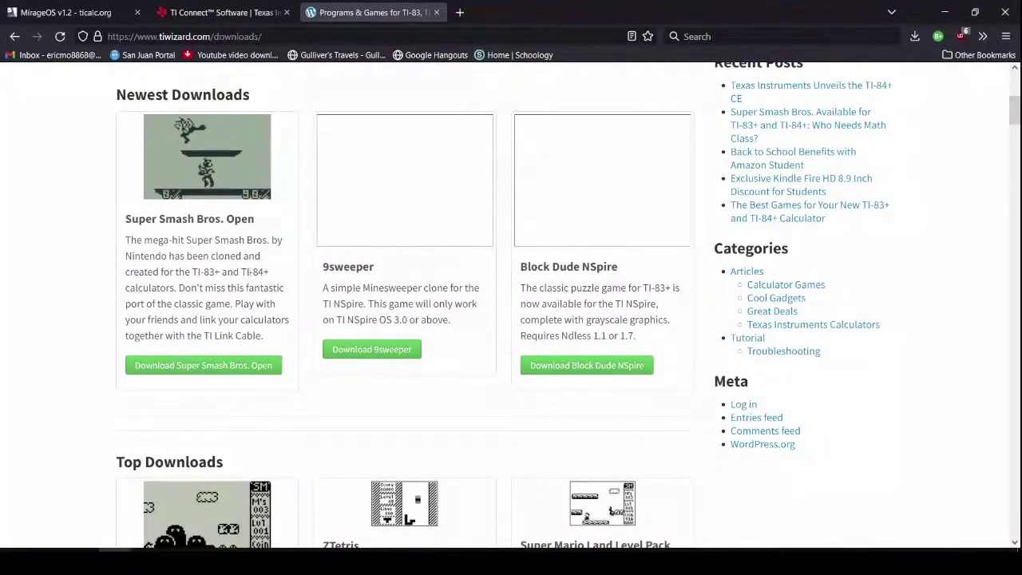
scroll(288, 277, down, 1)
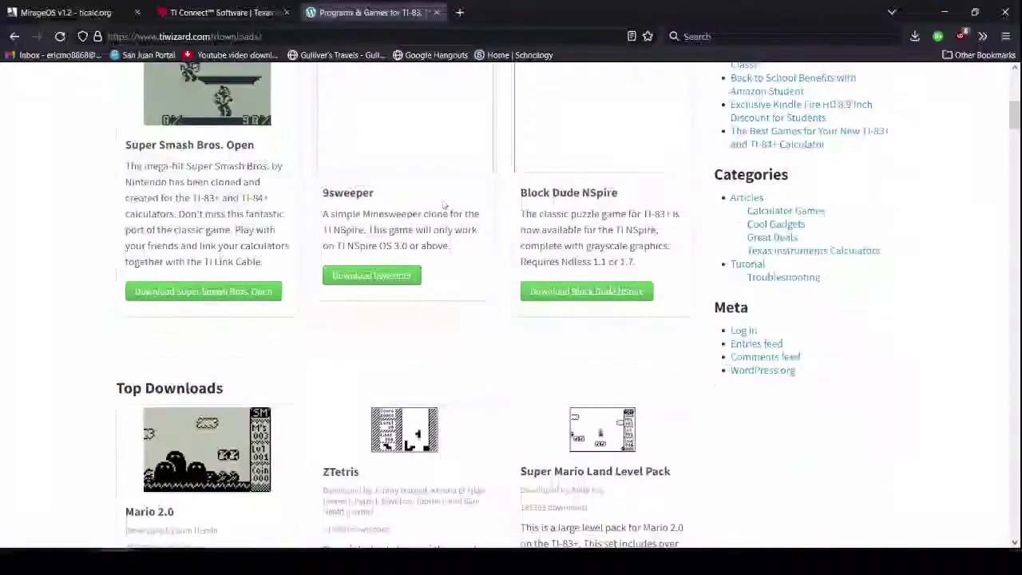
scroll(289, 277, down, 1)
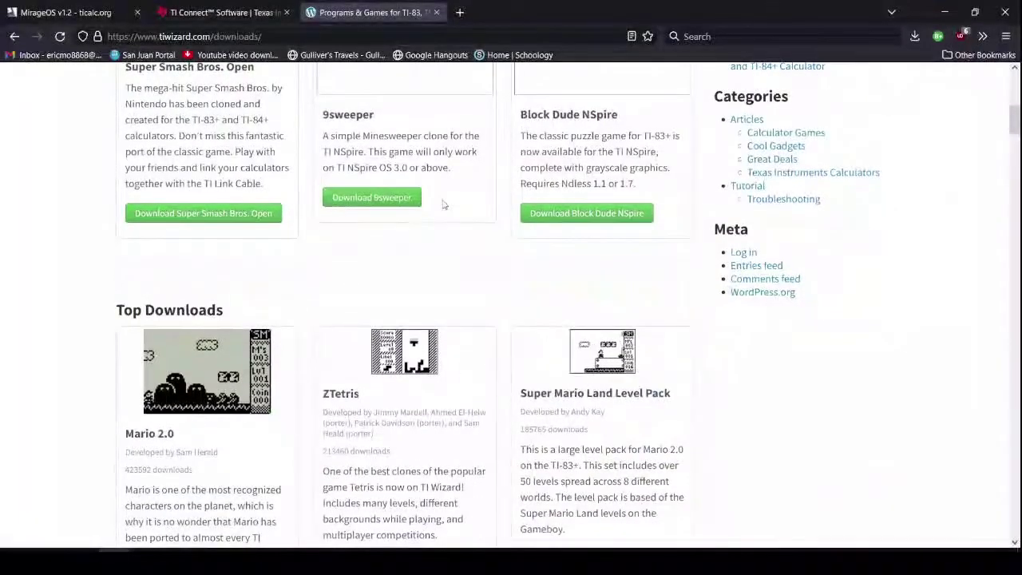
scroll(444, 206, down, 2)
scroll(444, 206, down, 2)
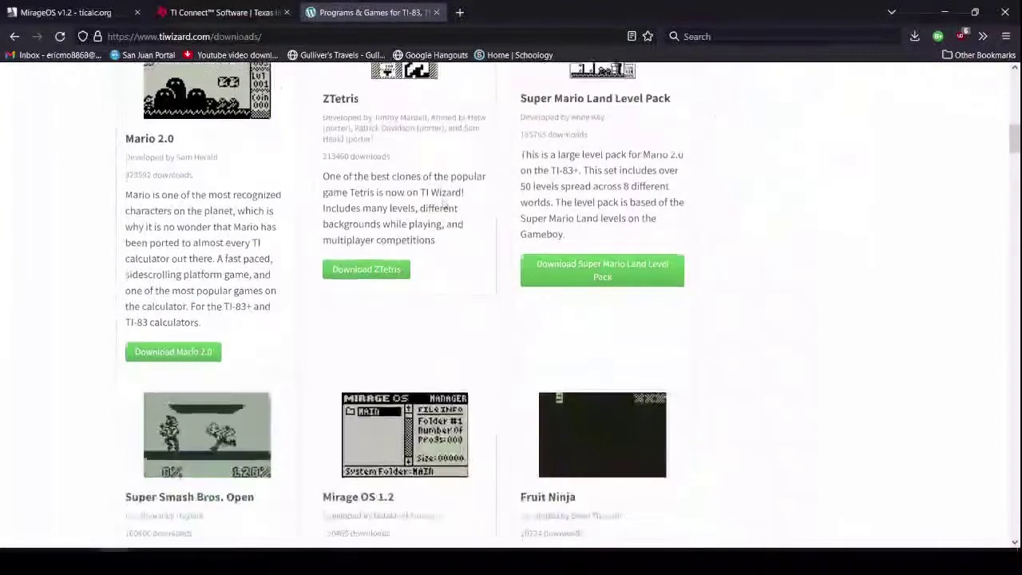
scroll(206, 304, up, 1)
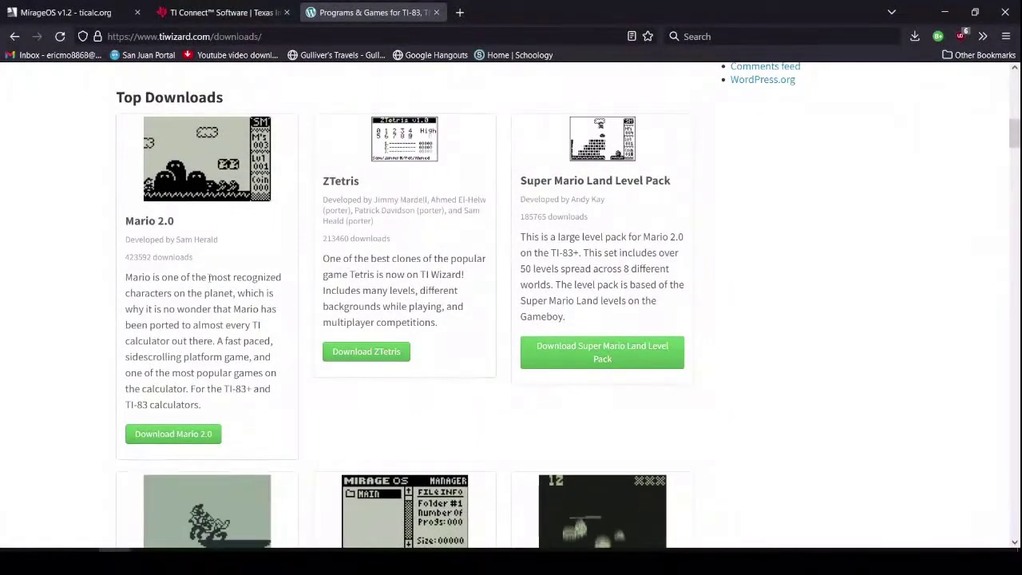
Download Mario 2.0 for the TI-83+/TI-84+ from its page.
click(178, 436)
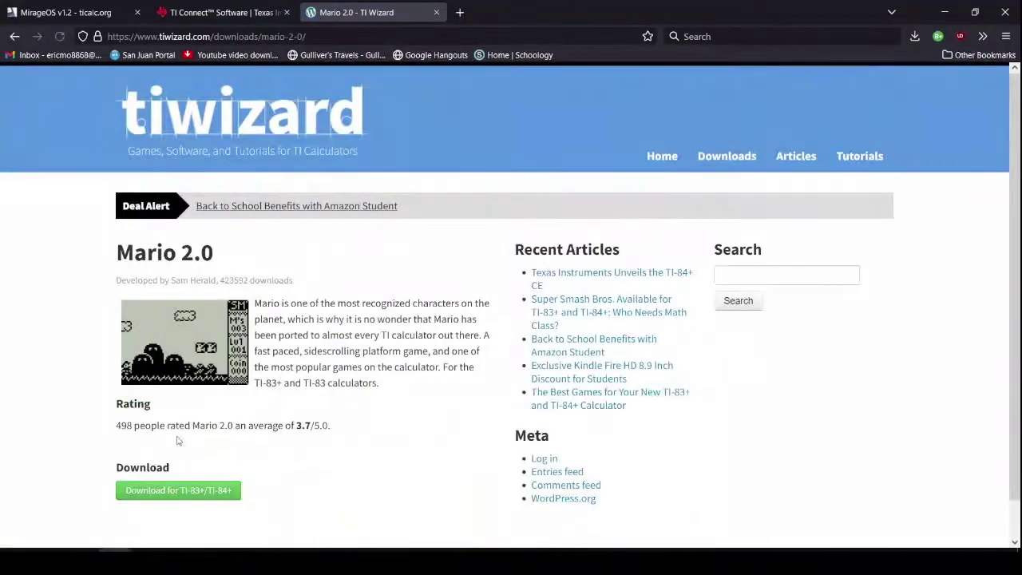
scroll(179, 440, down, 2)
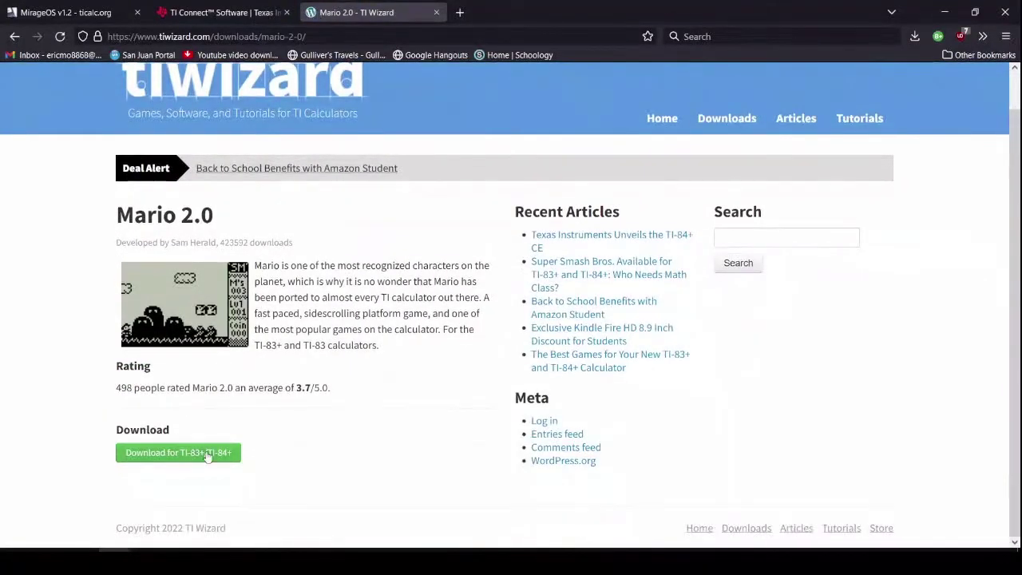
click(207, 456)
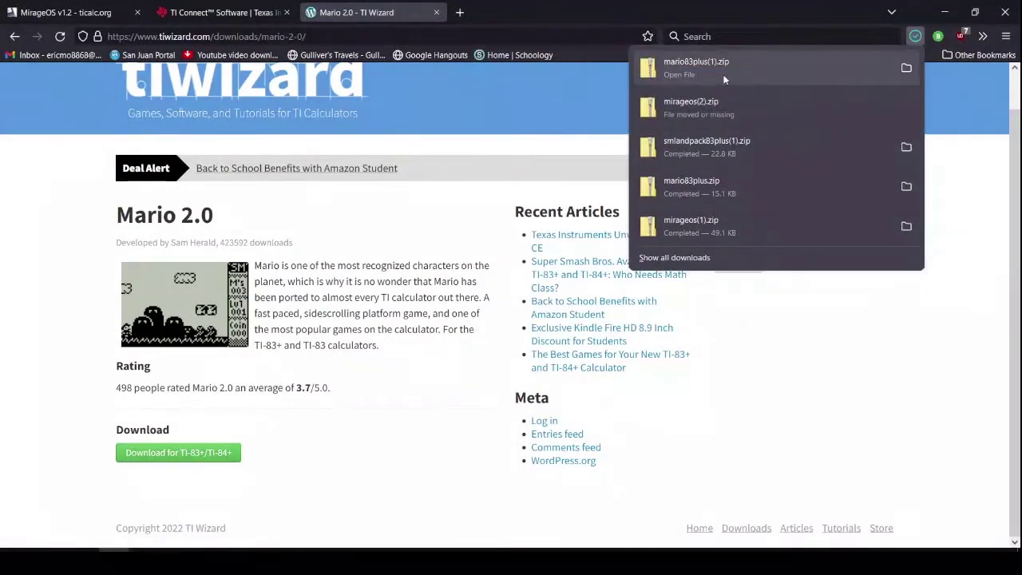
Extract mario83plus(1).zip from Downloads into Desktop\stuff\TI-84 stuff.
click(695, 68)
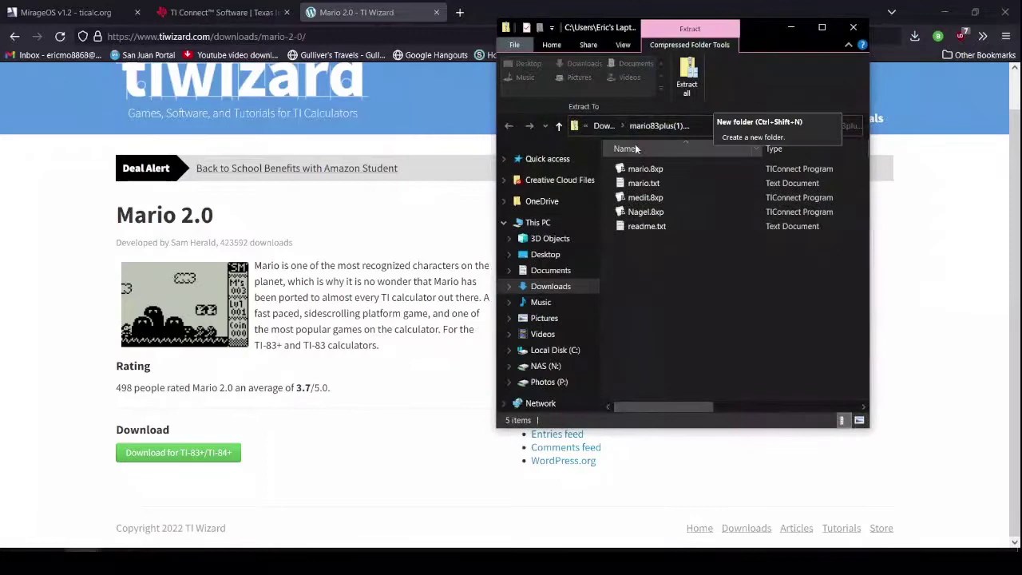
click(599, 127)
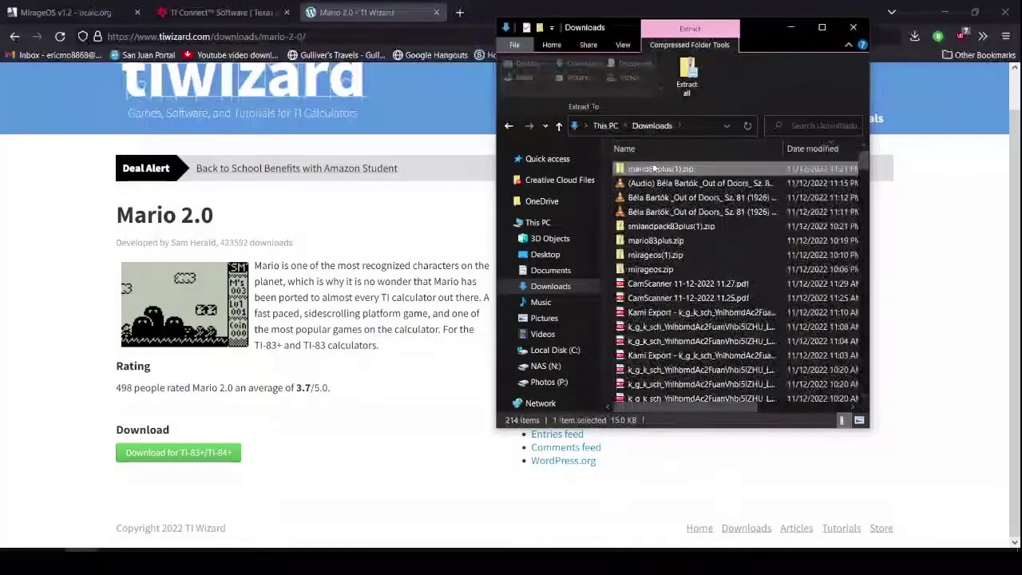
right_click(653, 168)
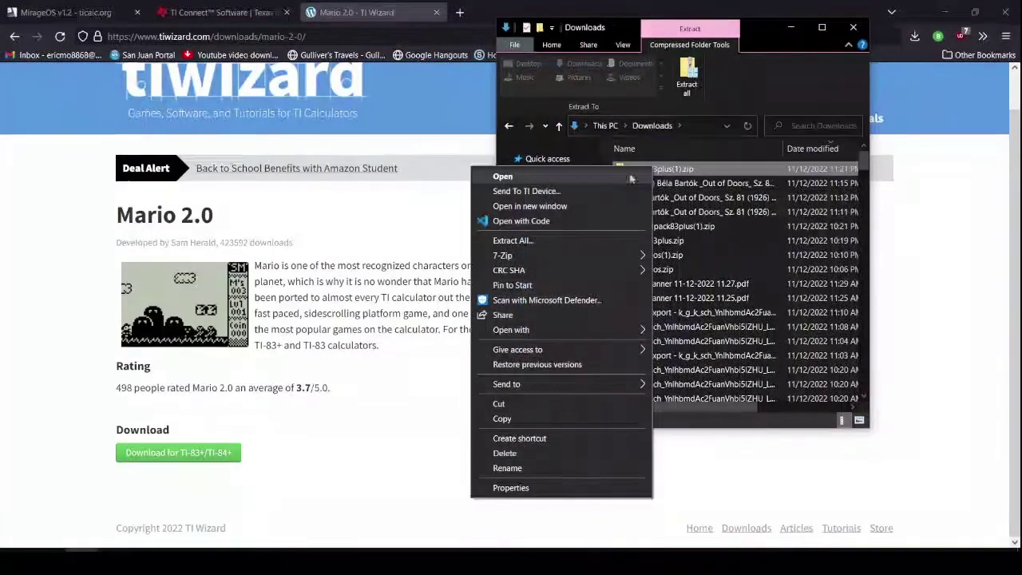
click(528, 251)
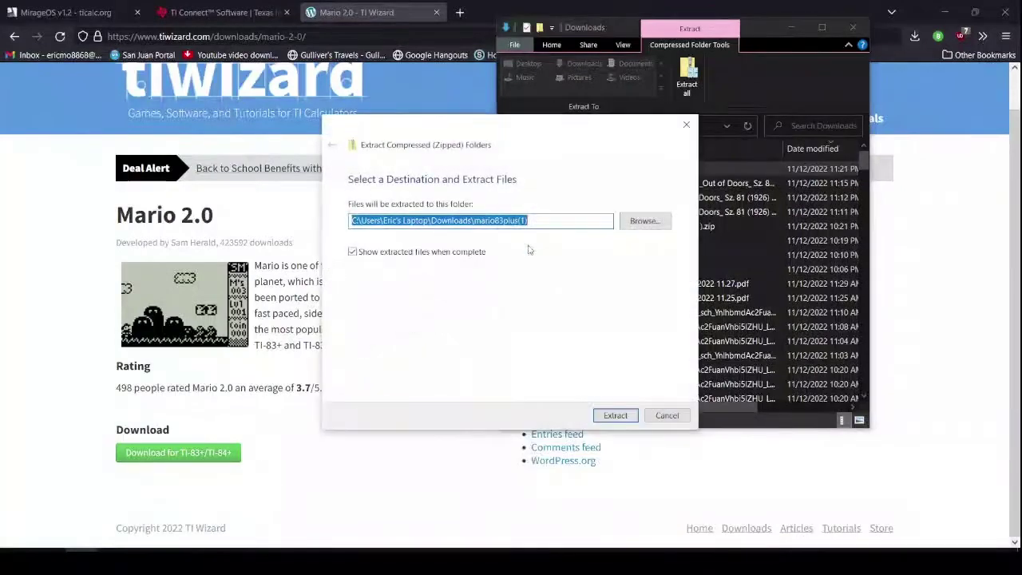
click(644, 220)
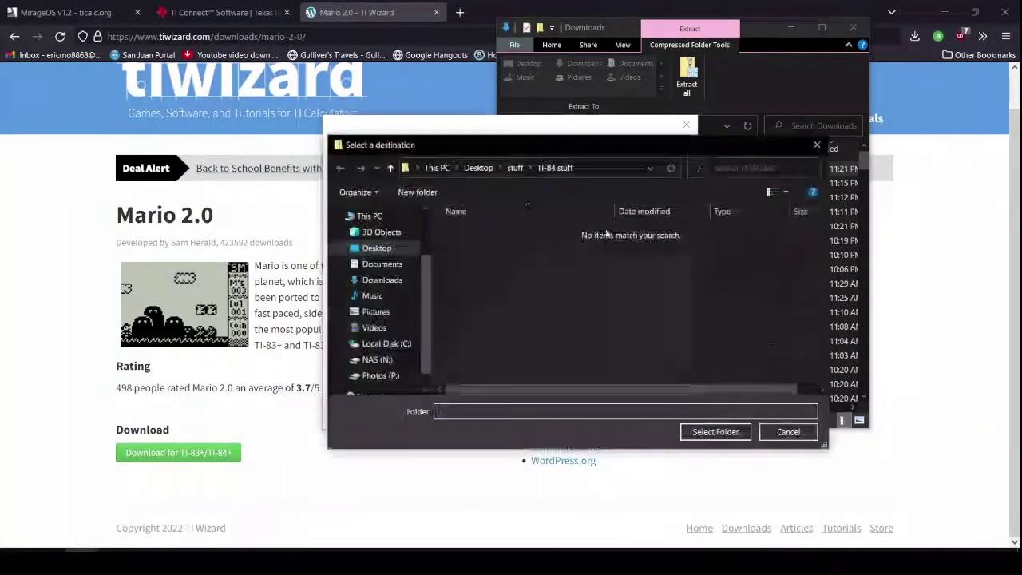
click(385, 251)
double_click(471, 231)
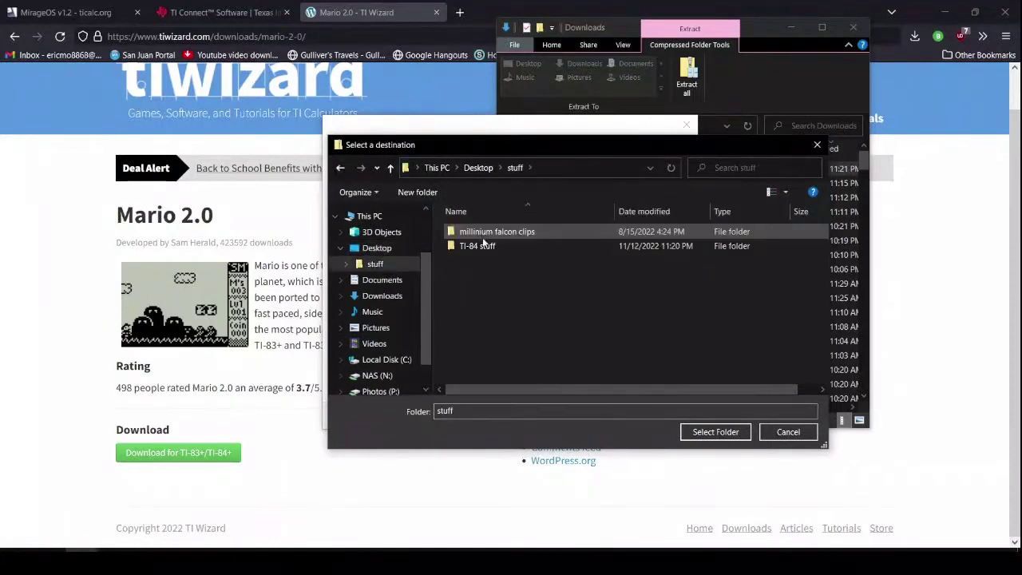
click(479, 245)
click(705, 435)
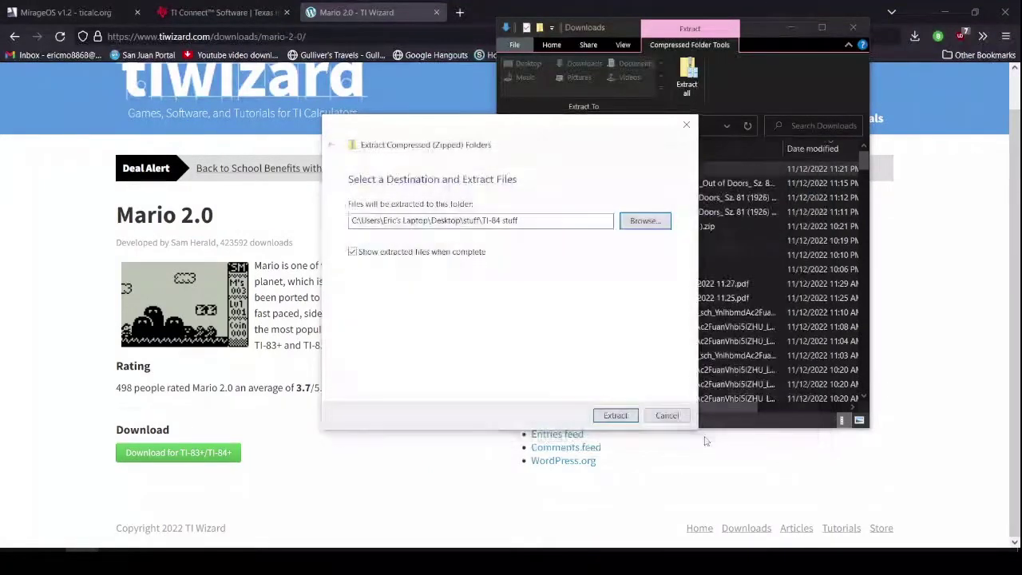
click(615, 415)
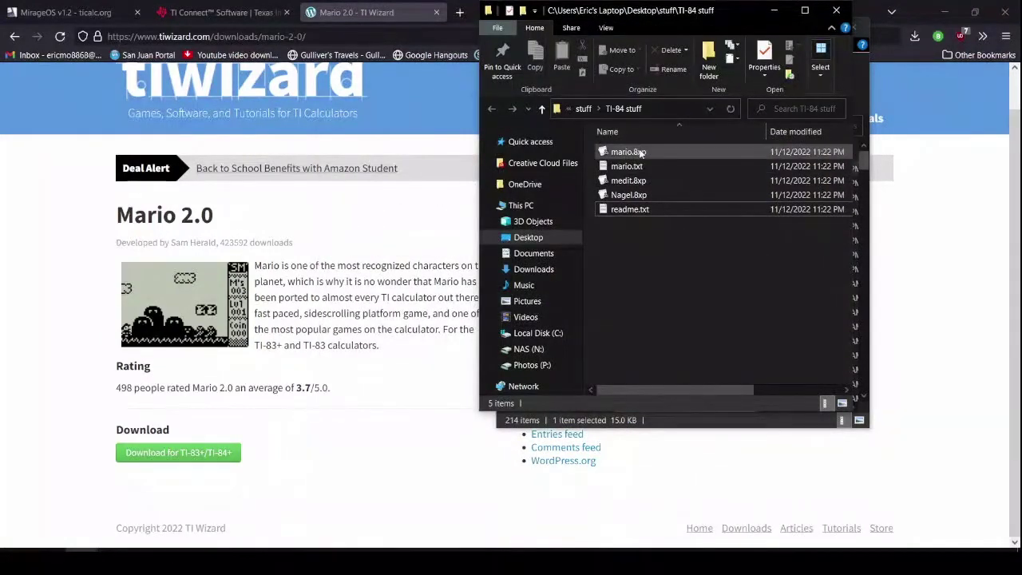
right_click(662, 151)
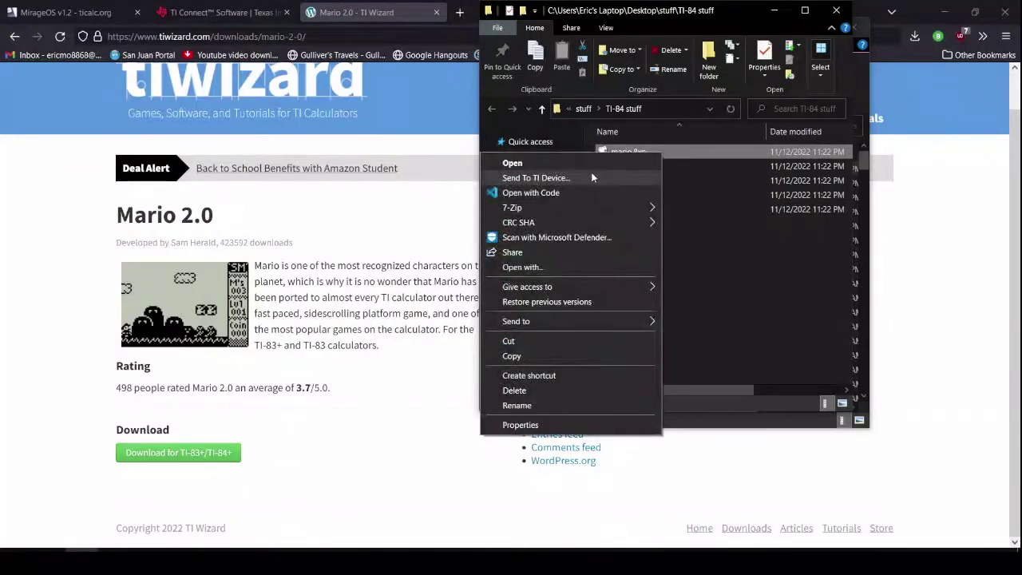
click(591, 176)
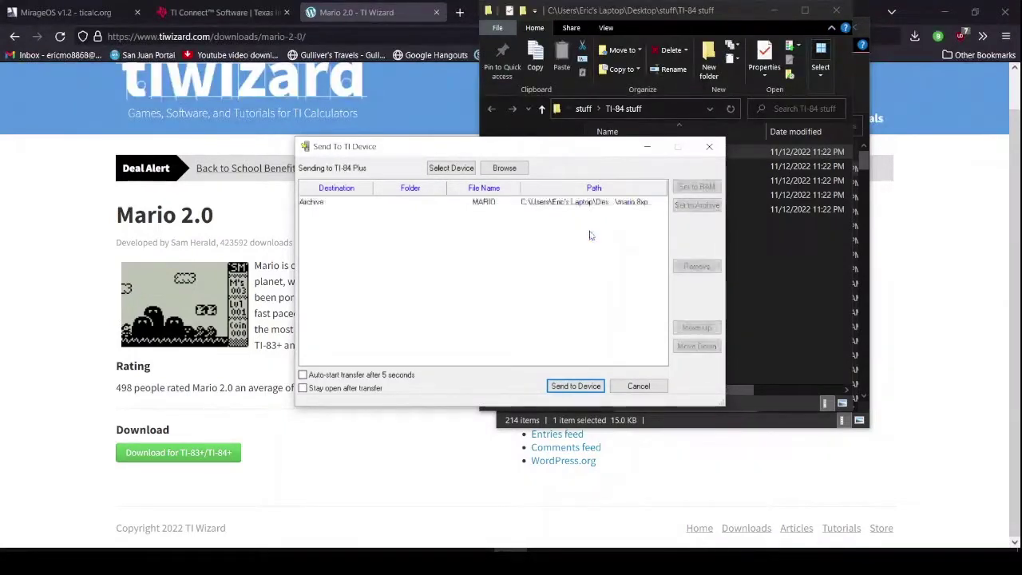
click(307, 207)
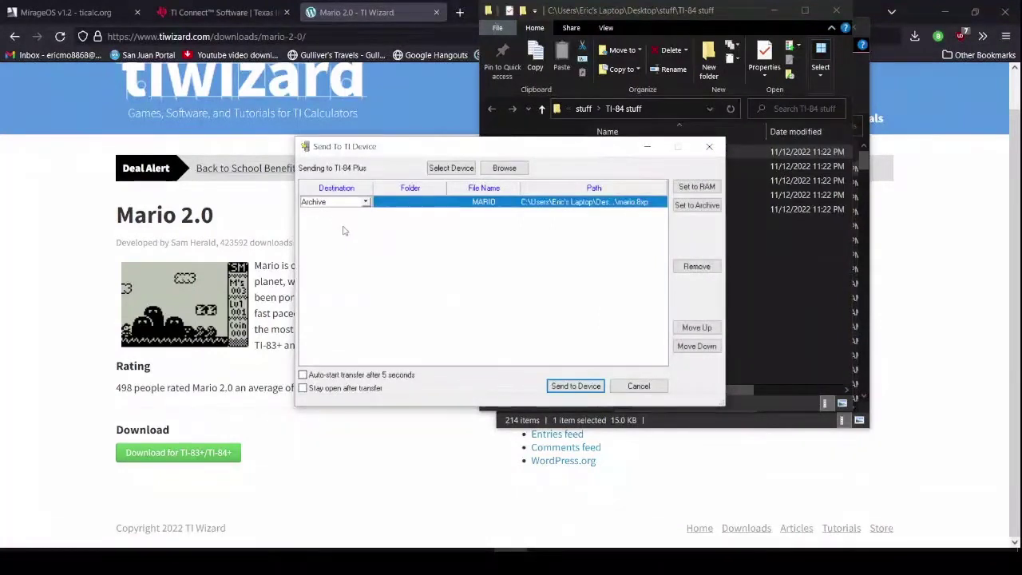
click(343, 231)
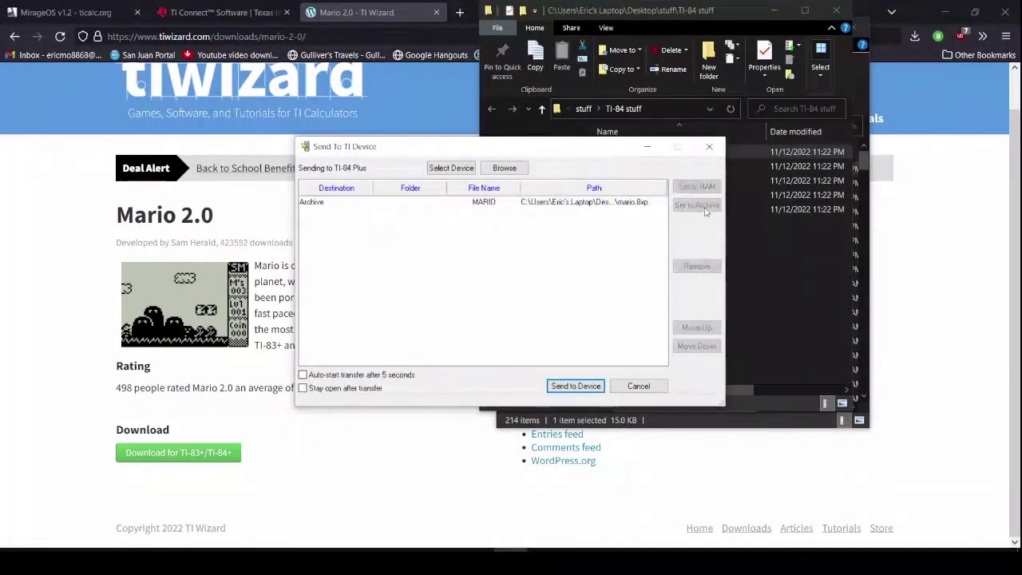
click(627, 205)
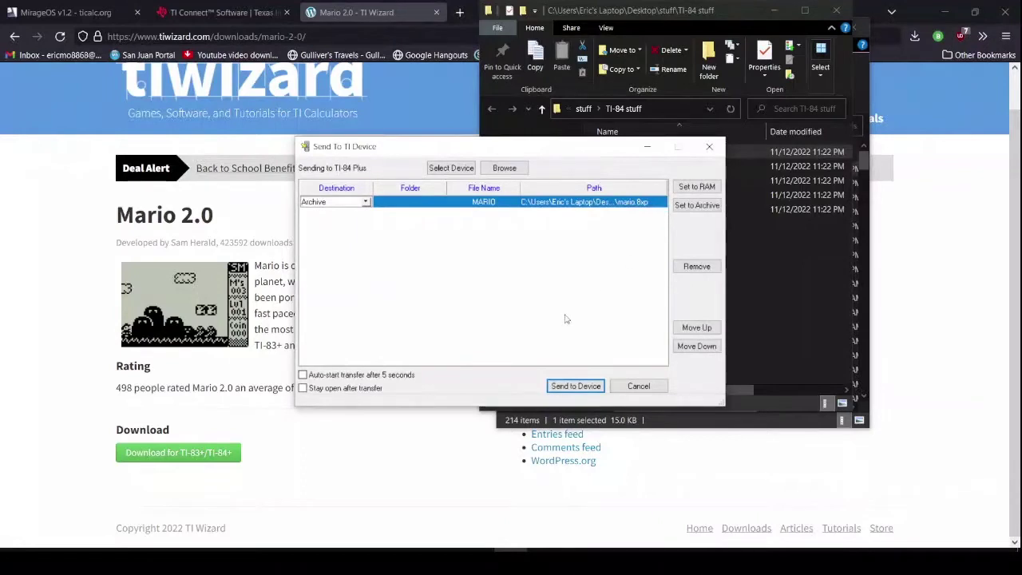
click(573, 385)
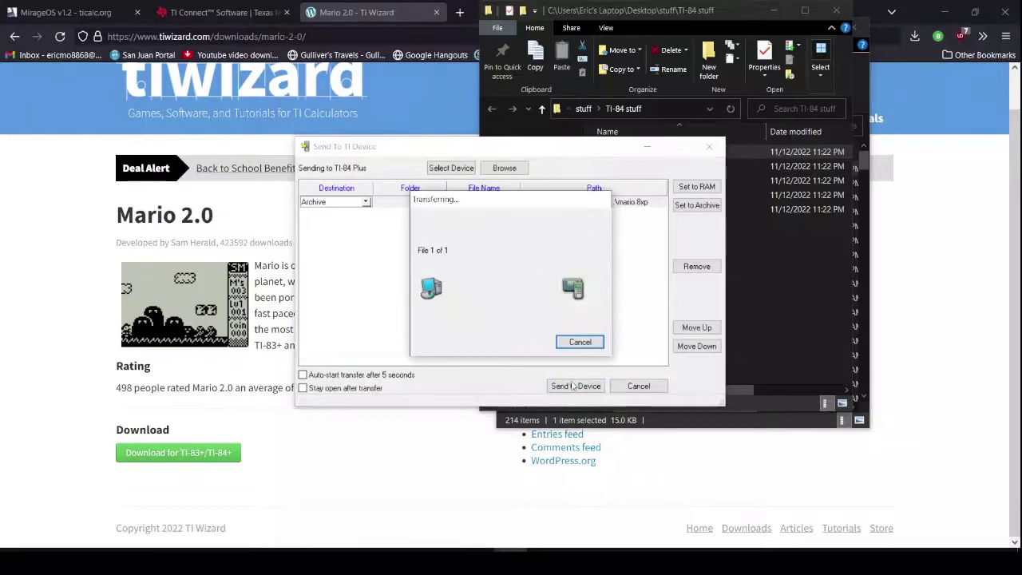
click(587, 342)
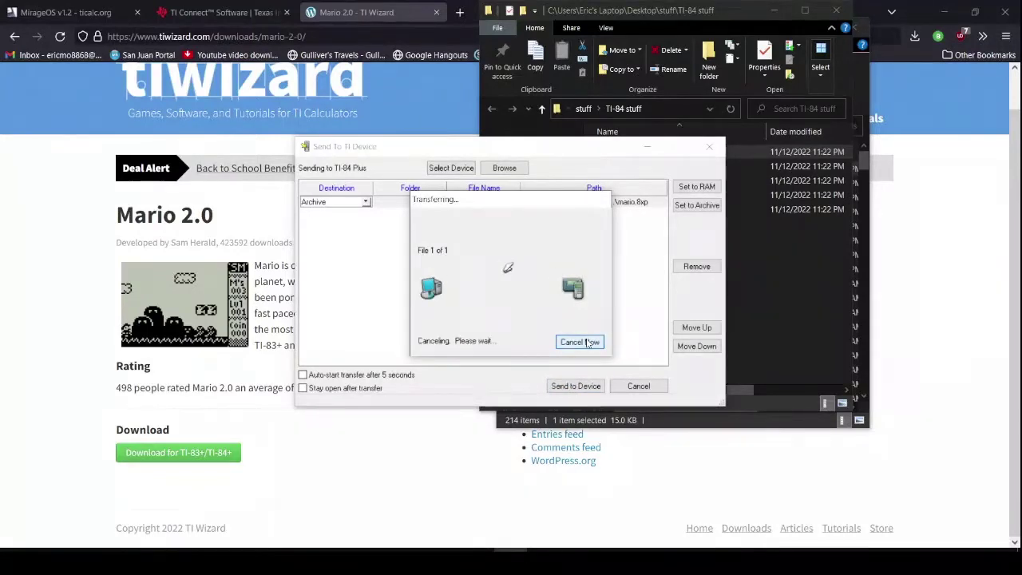
click(587, 343)
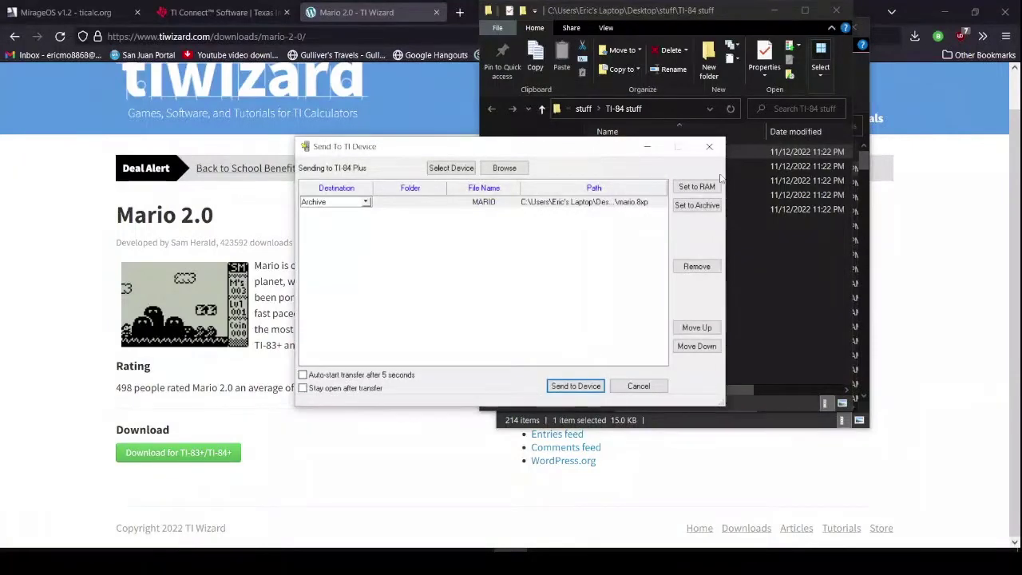
click(710, 147)
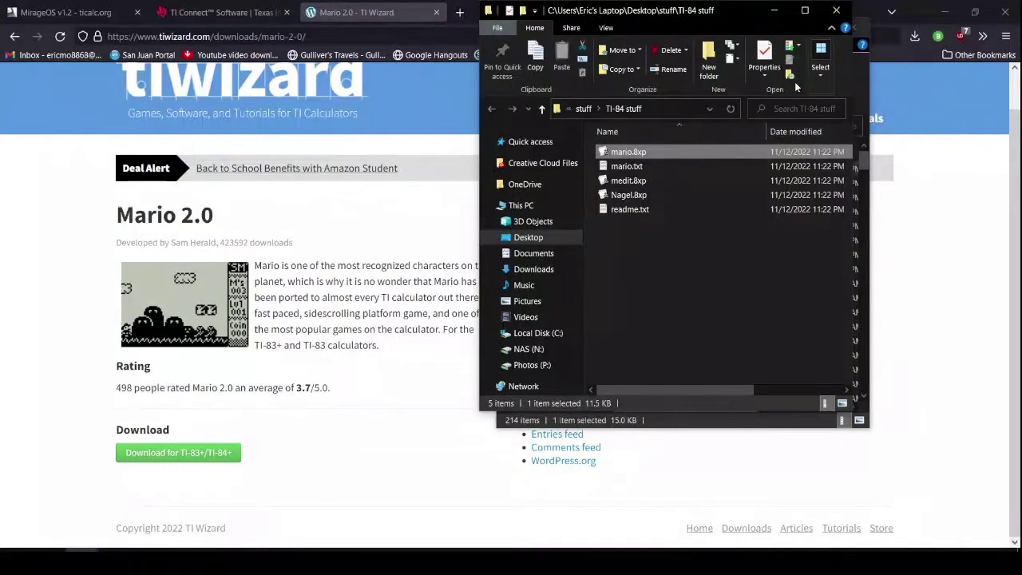
click(835, 9)
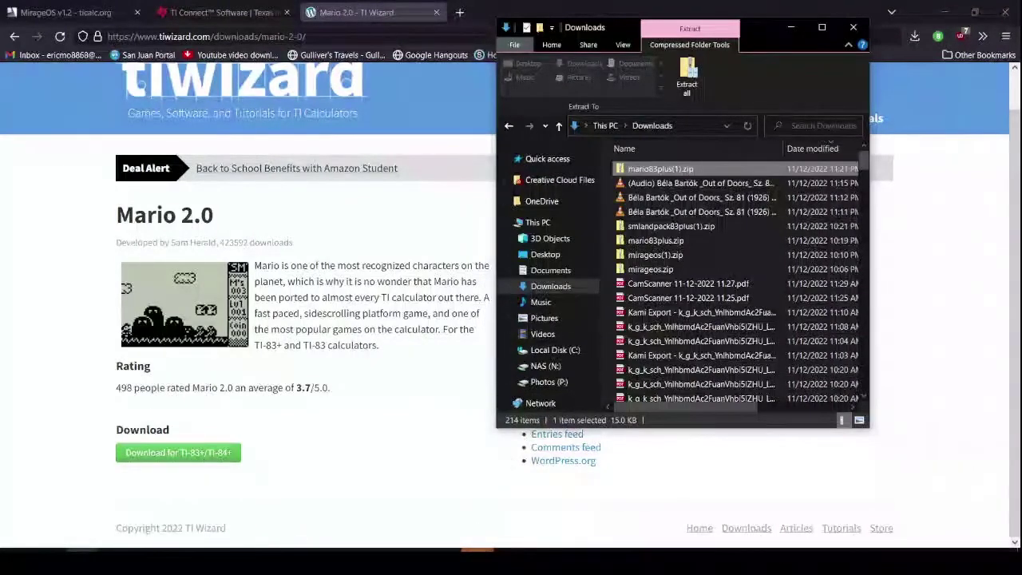
click(478, 550)
click(551, 502)
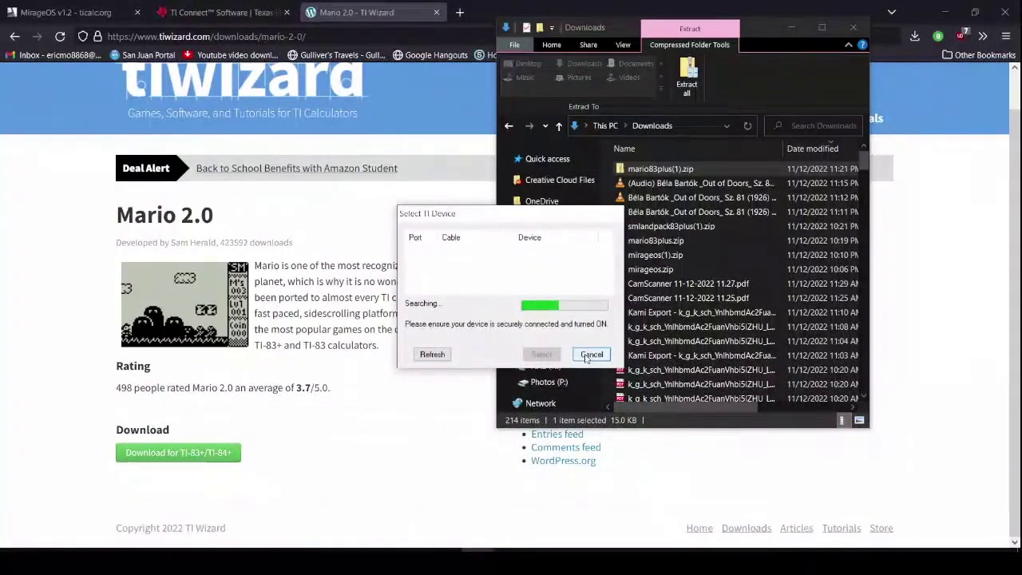
click(293, 478)
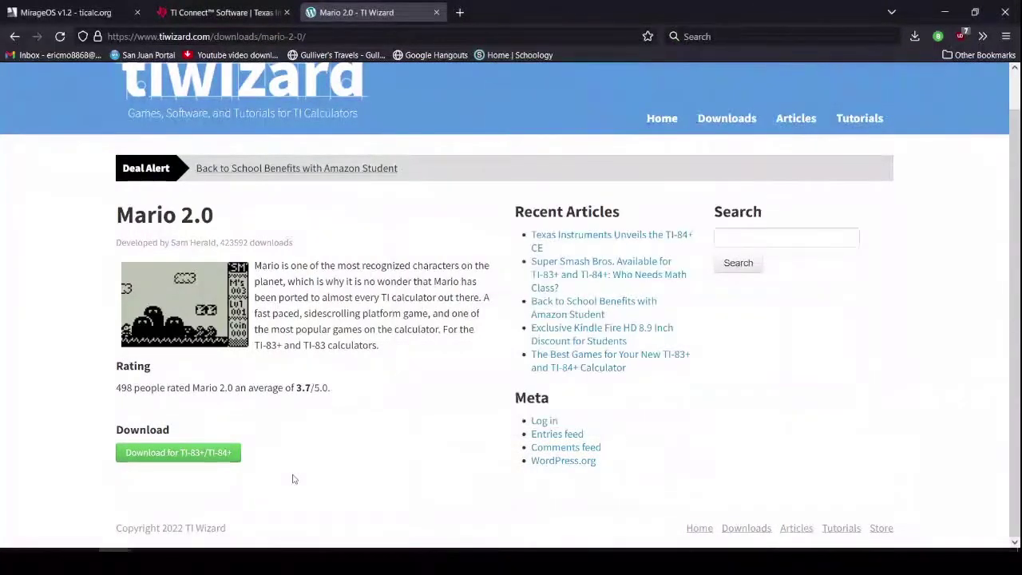
From the TI Wizard downloads list, download smlandpack83plus(3).zip for TI-83+/TI-84+.
click(14, 36)
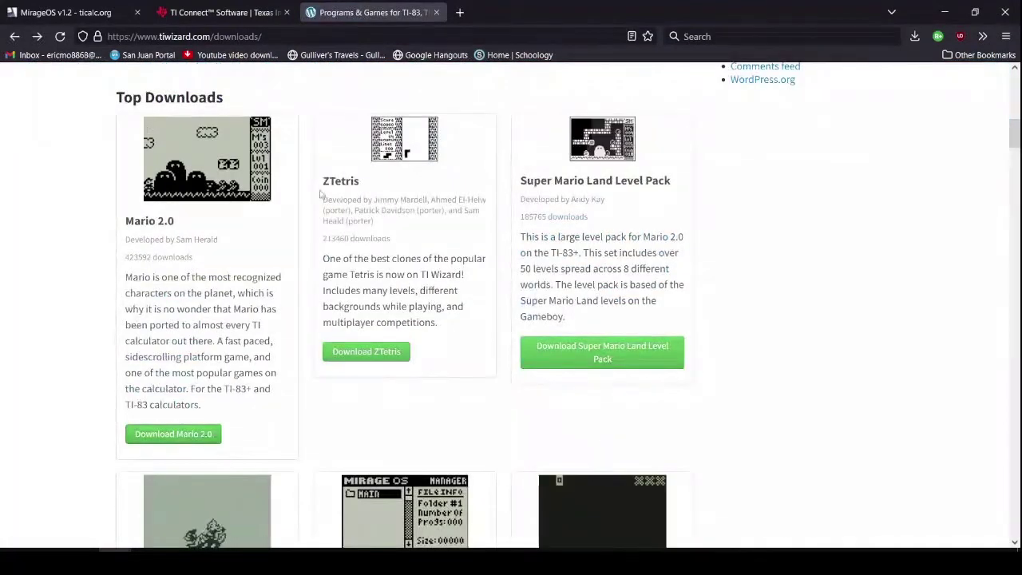
scroll(344, 208, up, 10)
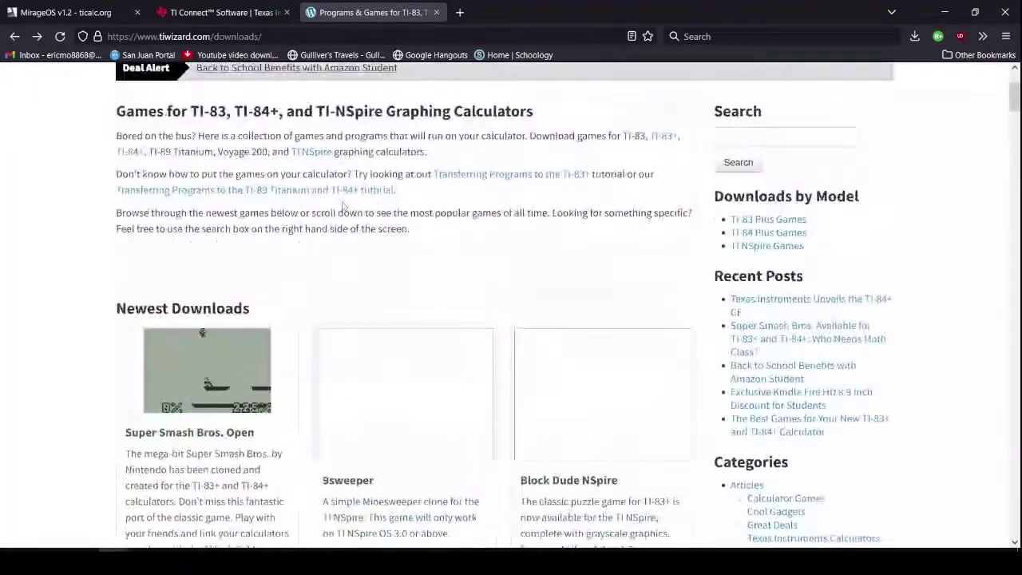
scroll(344, 208, down, 10)
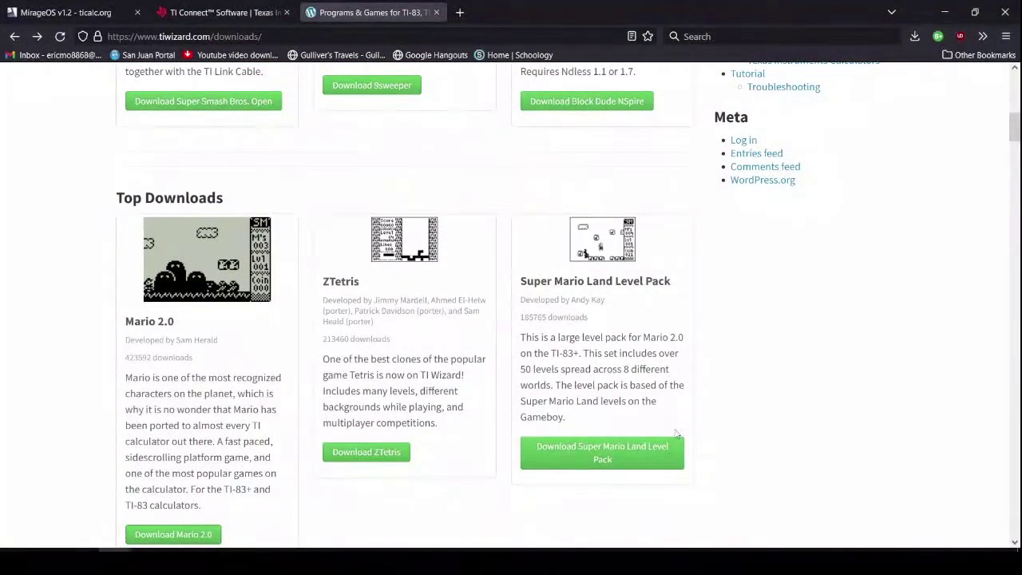
click(623, 463)
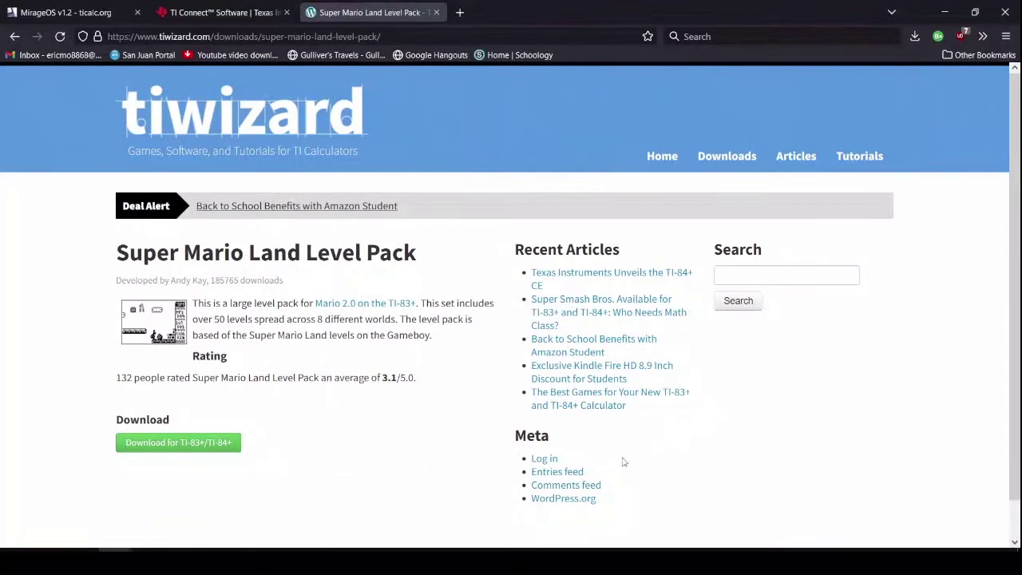
scroll(237, 410, down, 1)
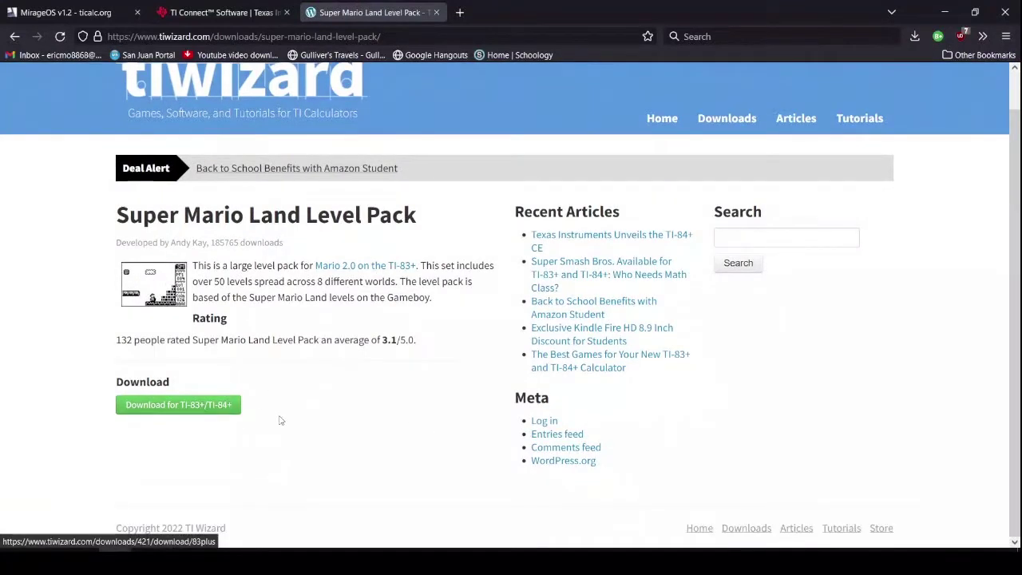
click(206, 410)
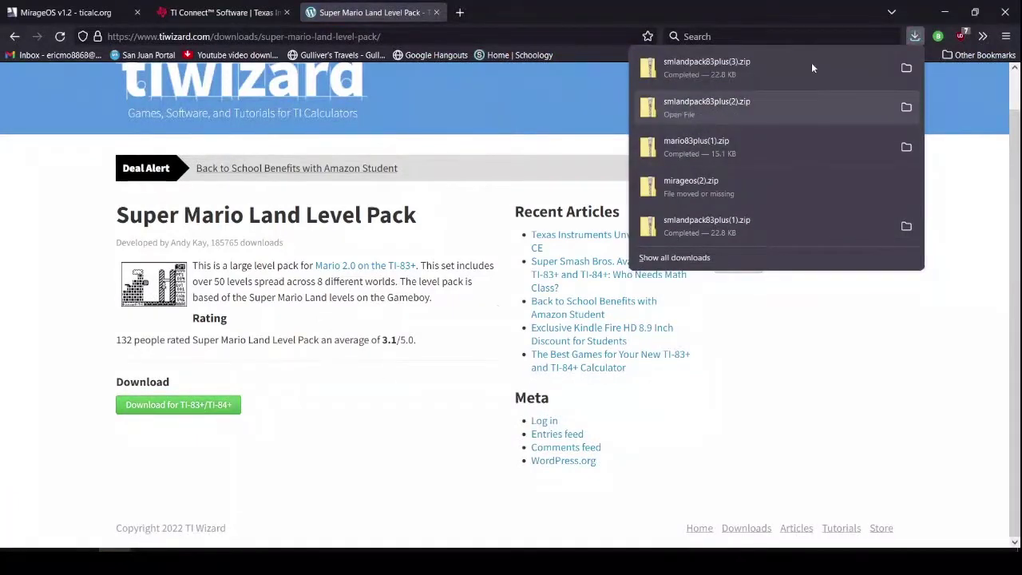
Delete the duplicate smlandpack83plus(3).zip from the Downloads folder.
click(726, 109)
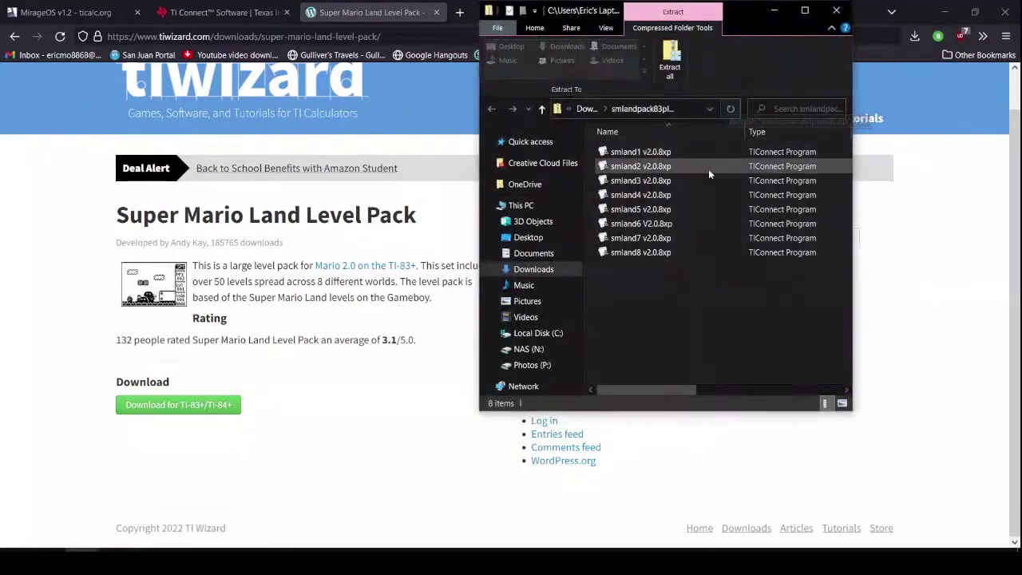
click(585, 109)
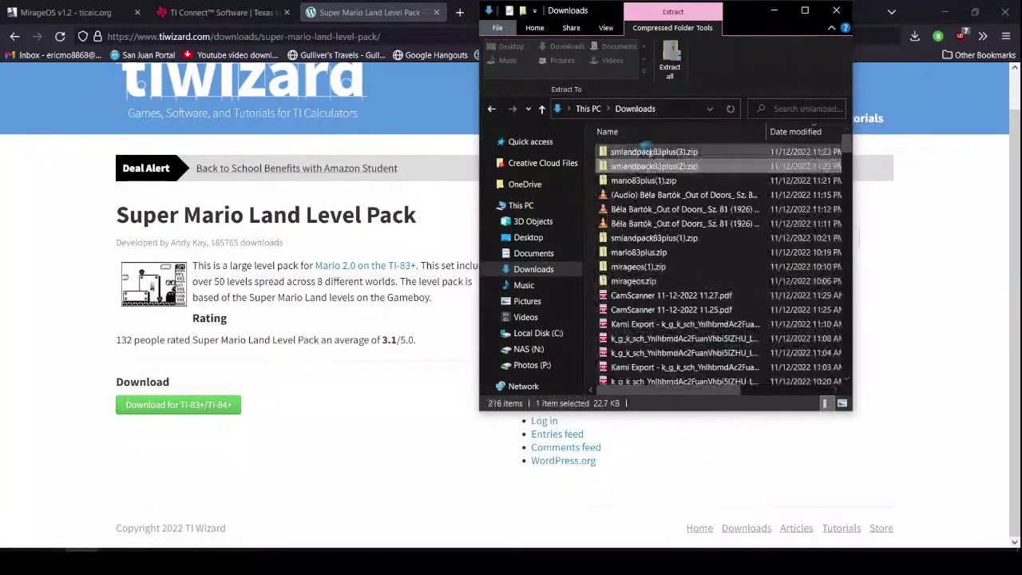
click(666, 152)
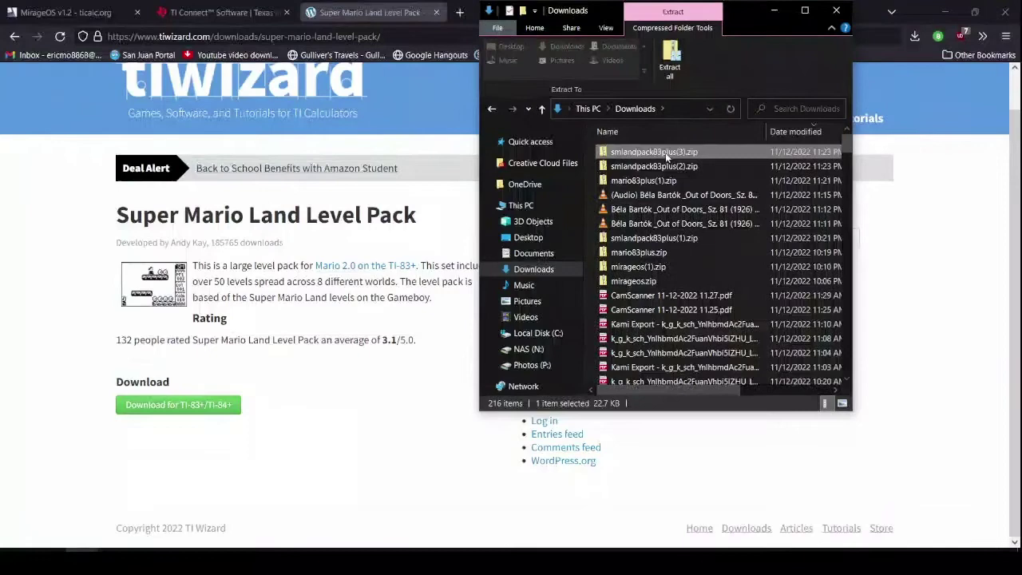
key(Delete)
Extract the level pack zip into Desktop\stuff\TI-84 stuff.
click(694, 154)
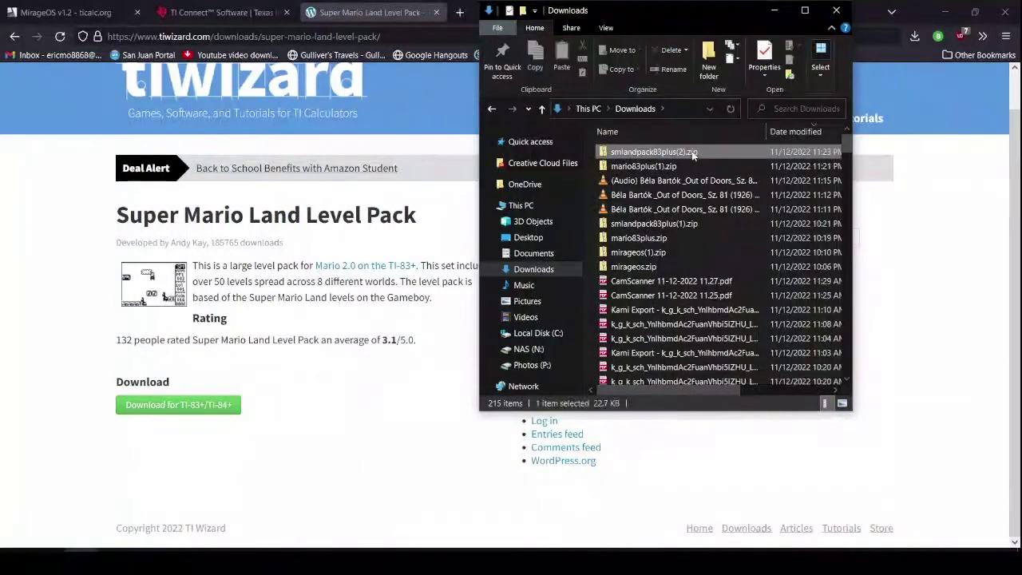
right_click(693, 156)
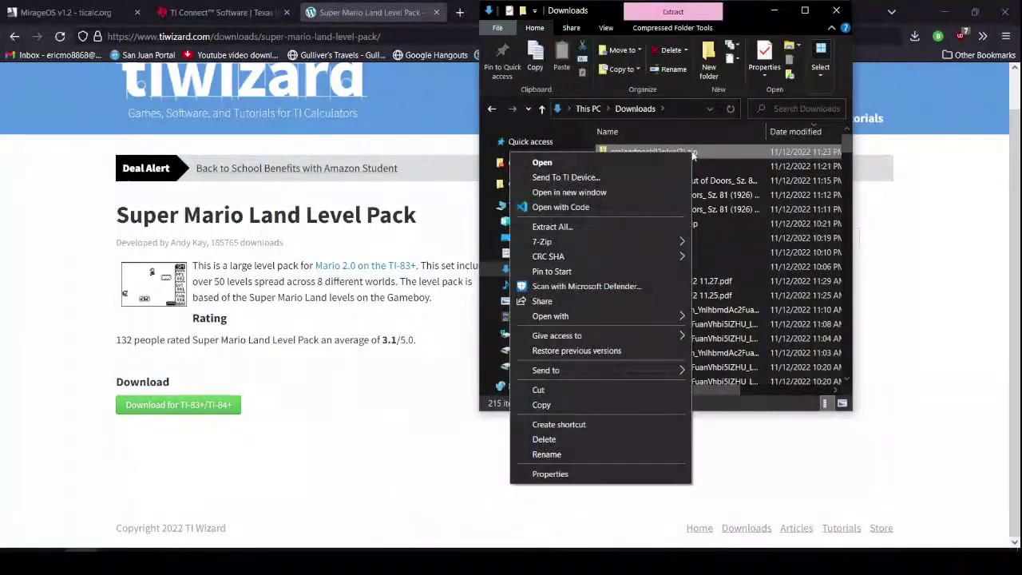
click(553, 227)
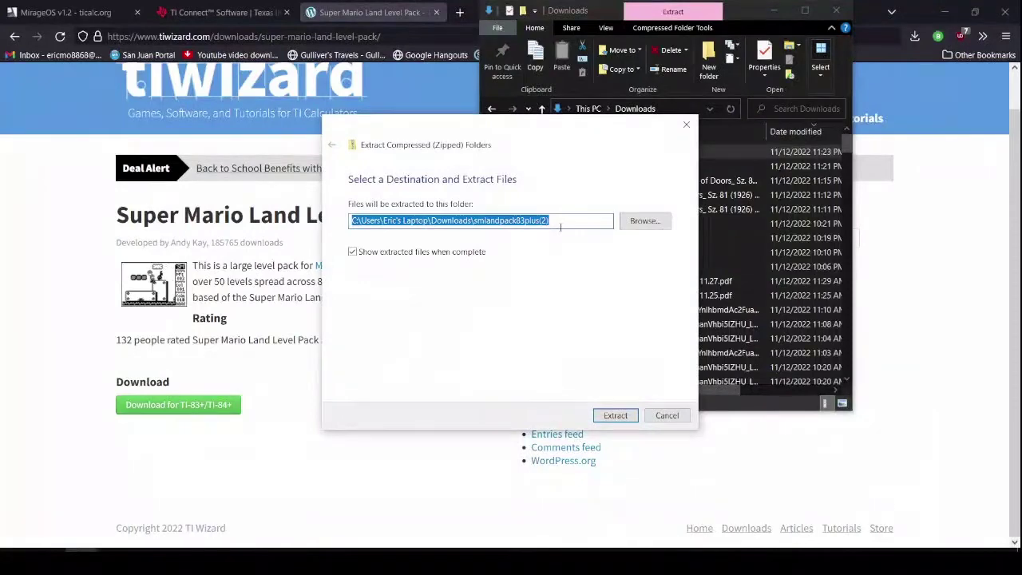
click(630, 221)
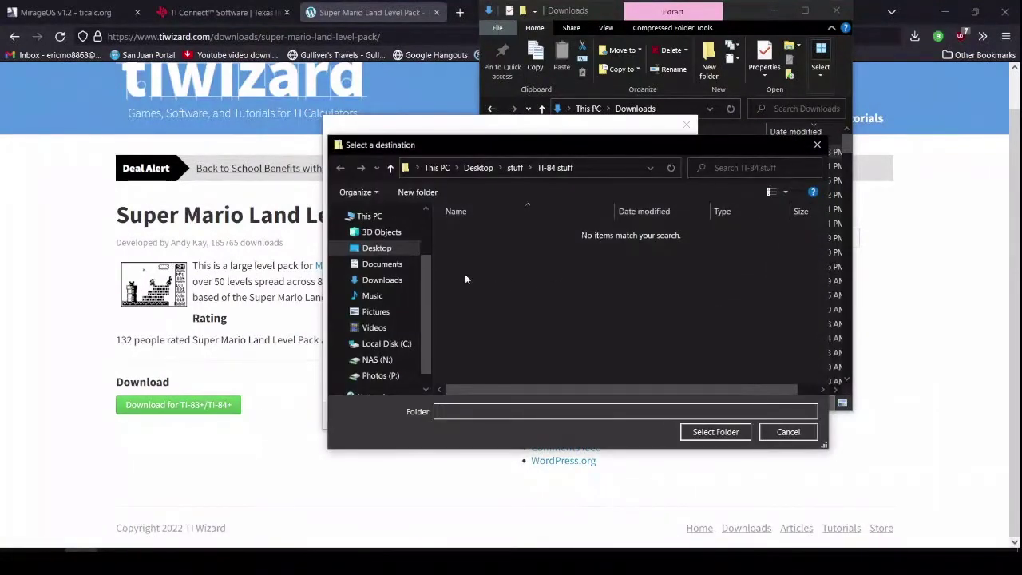
click(399, 248)
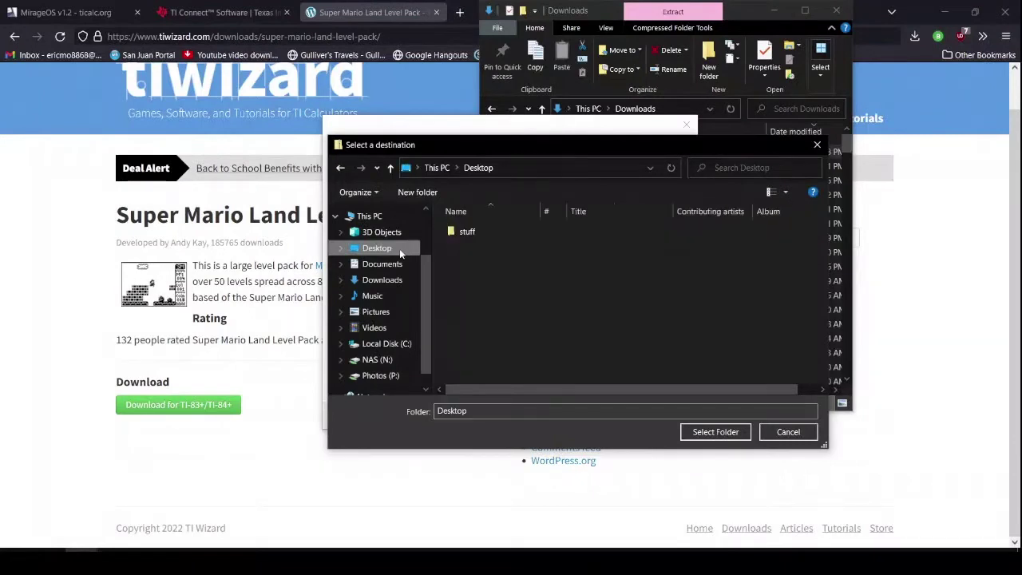
double_click(513, 228)
click(506, 248)
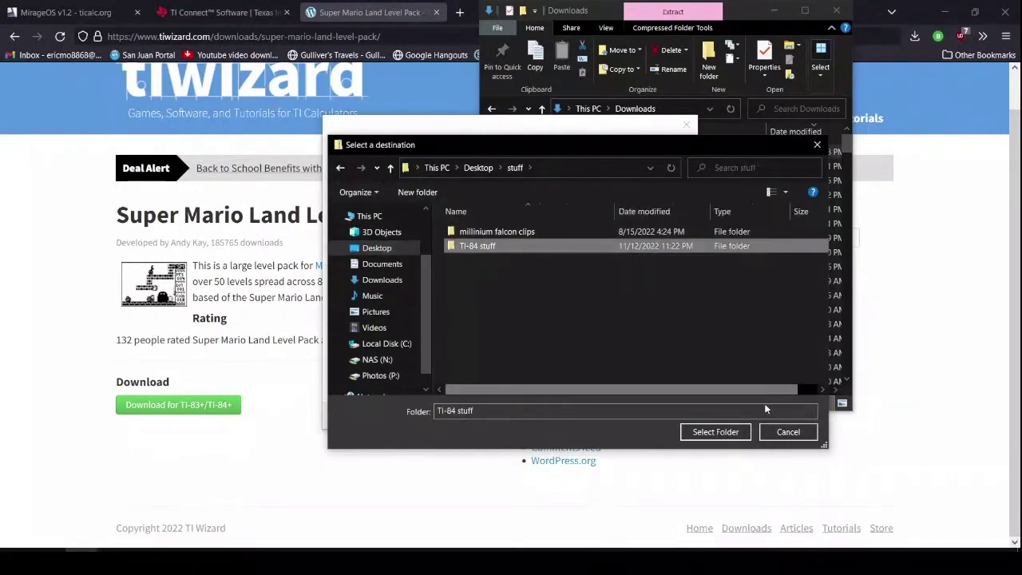
click(715, 433)
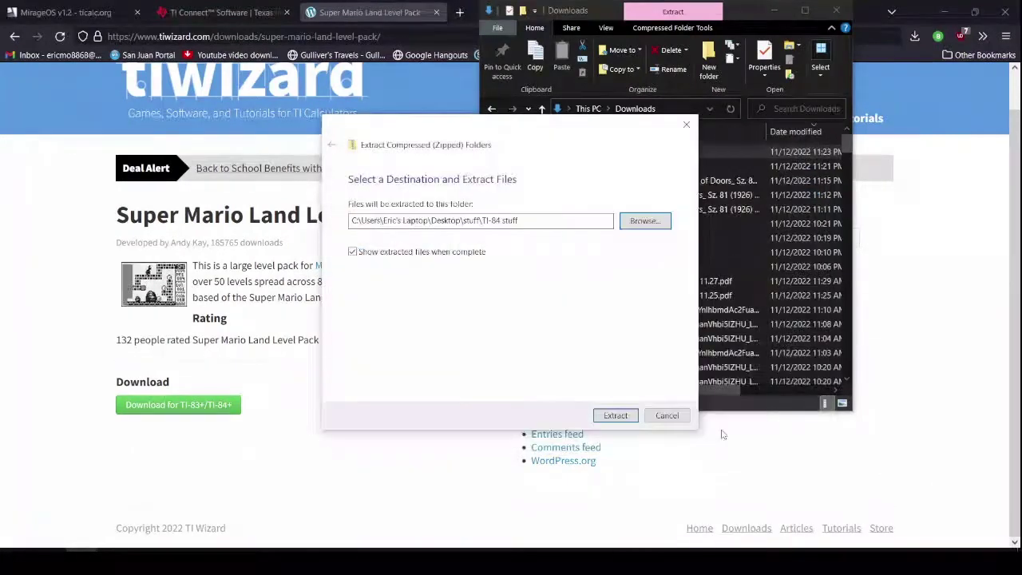
click(616, 415)
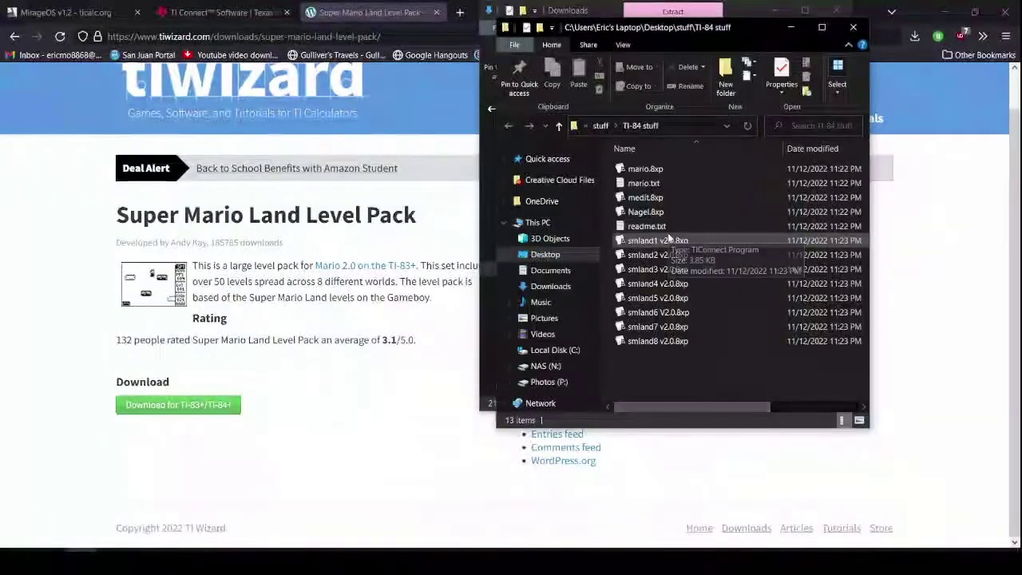
Delete the five old Mario files, from readme.txt to mario.8xp, keeping the smland files.
click(663, 241)
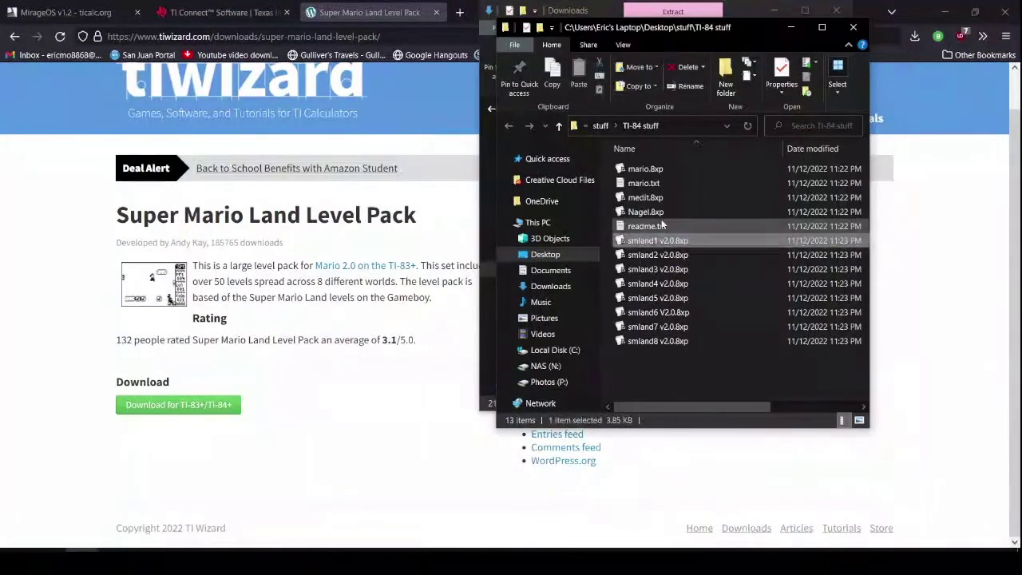
click(661, 223)
drag(662, 224, 666, 173)
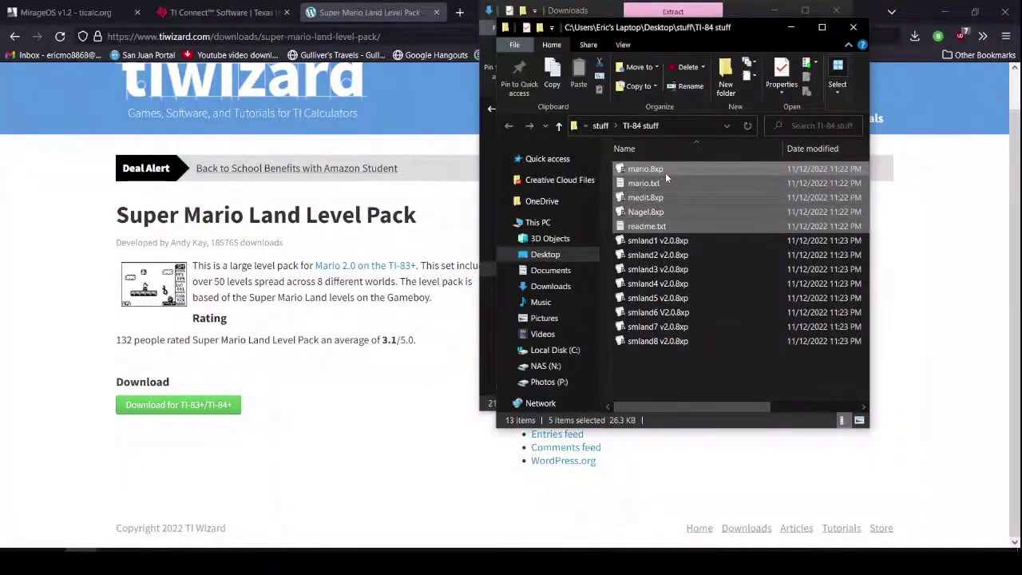
key(Delete)
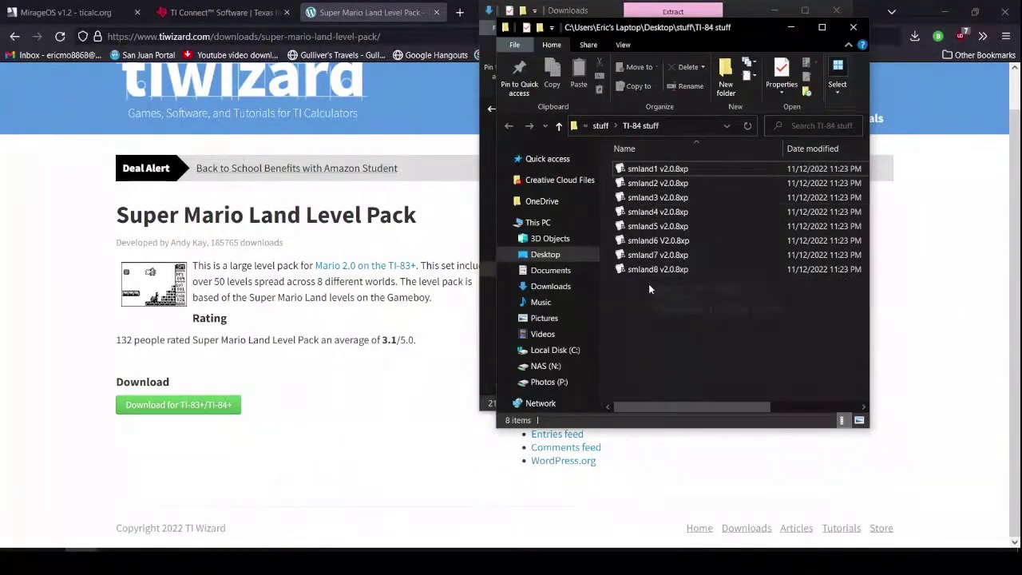
click(653, 215)
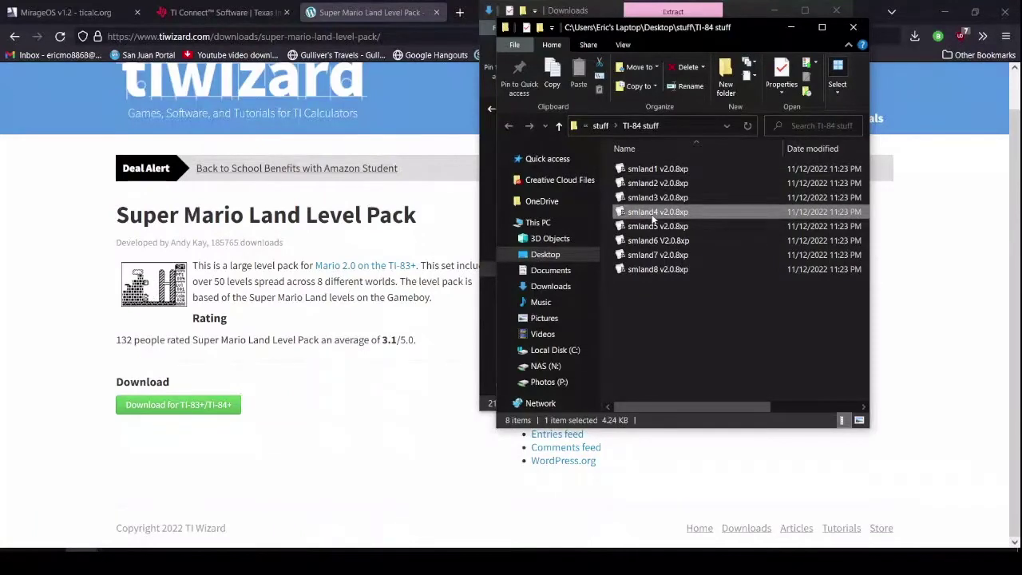
Send smland4 v2.0.8xp to the TI-84 Plus with Archive as the destination.
right_click(652, 217)
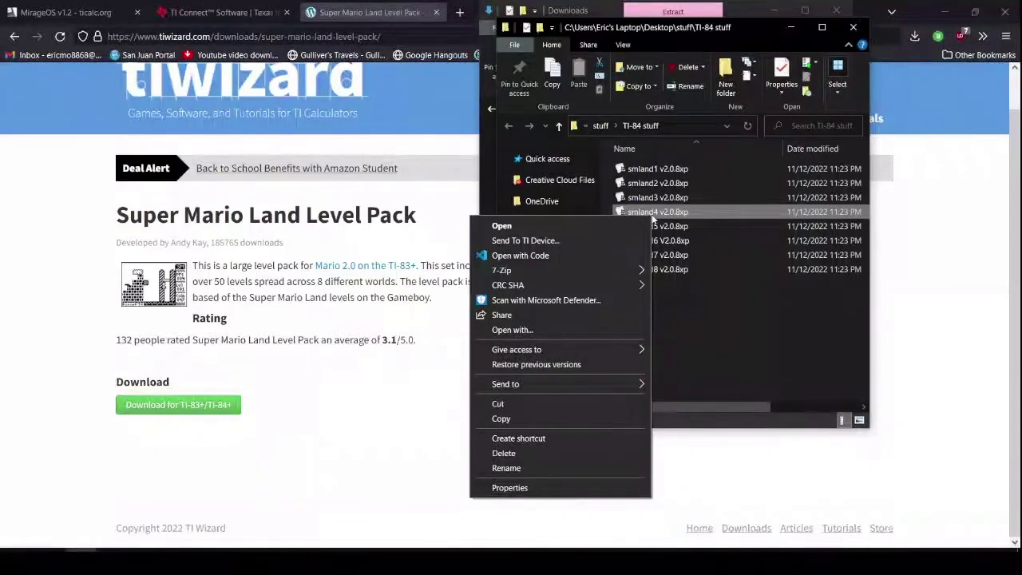
click(587, 240)
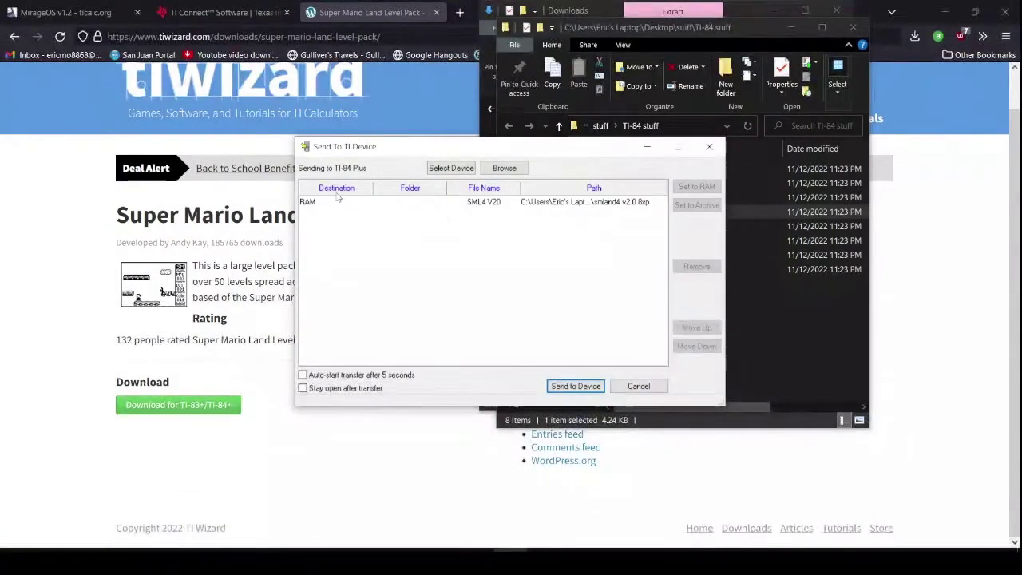
click(337, 202)
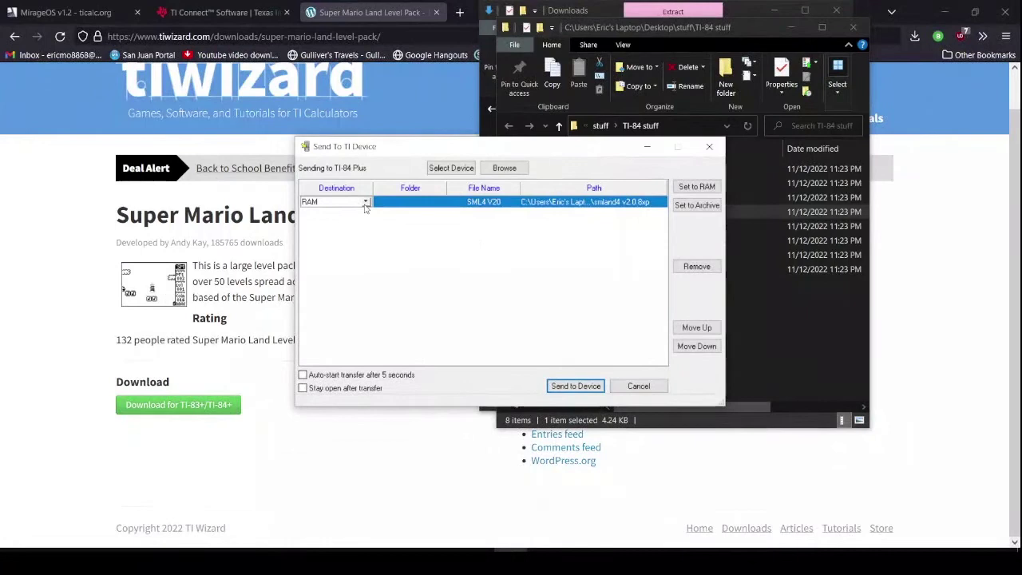
click(364, 203)
click(351, 233)
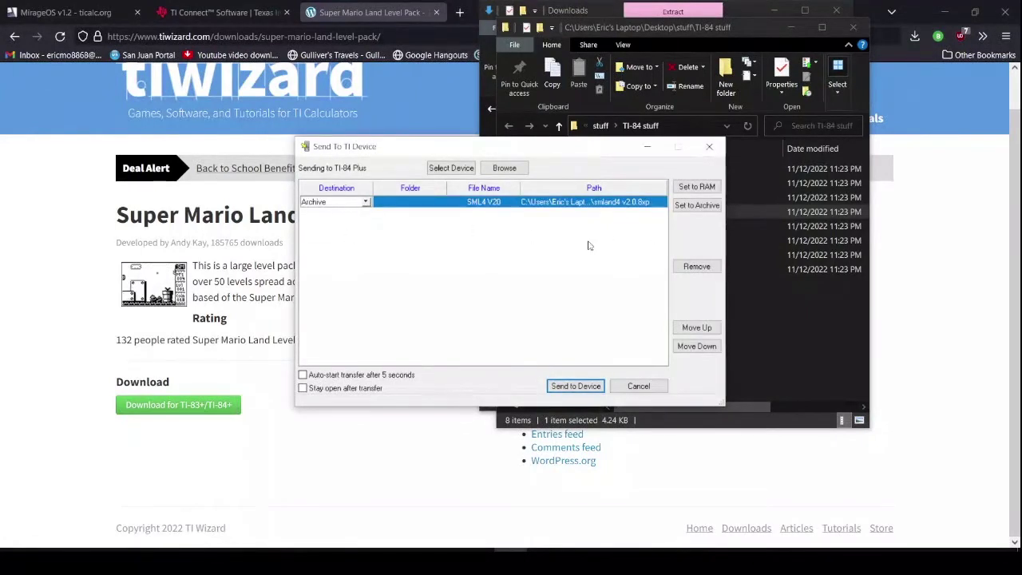
click(572, 387)
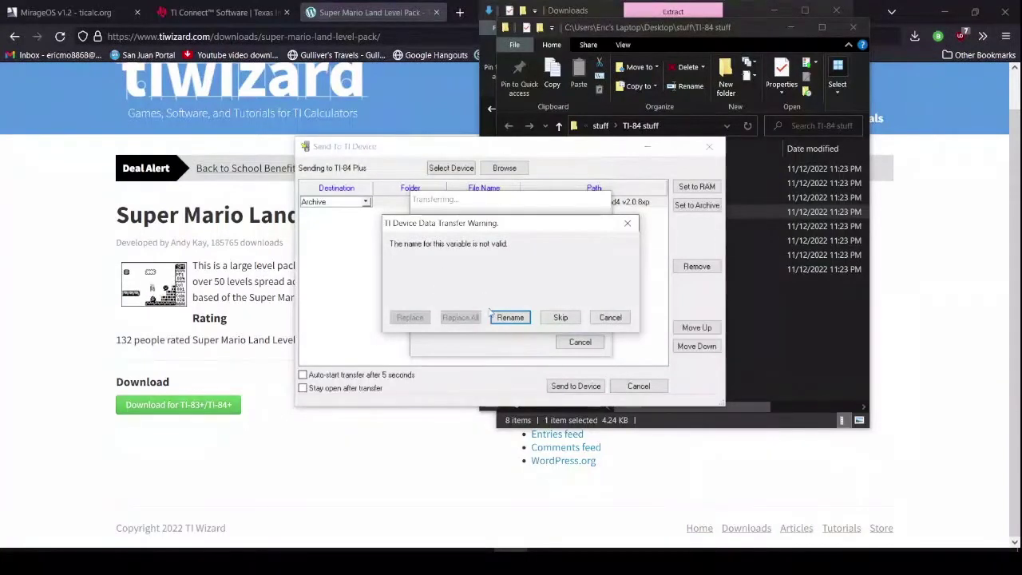
Rename the invalid variable to MARIO4 and let the transfer finish.
click(519, 321)
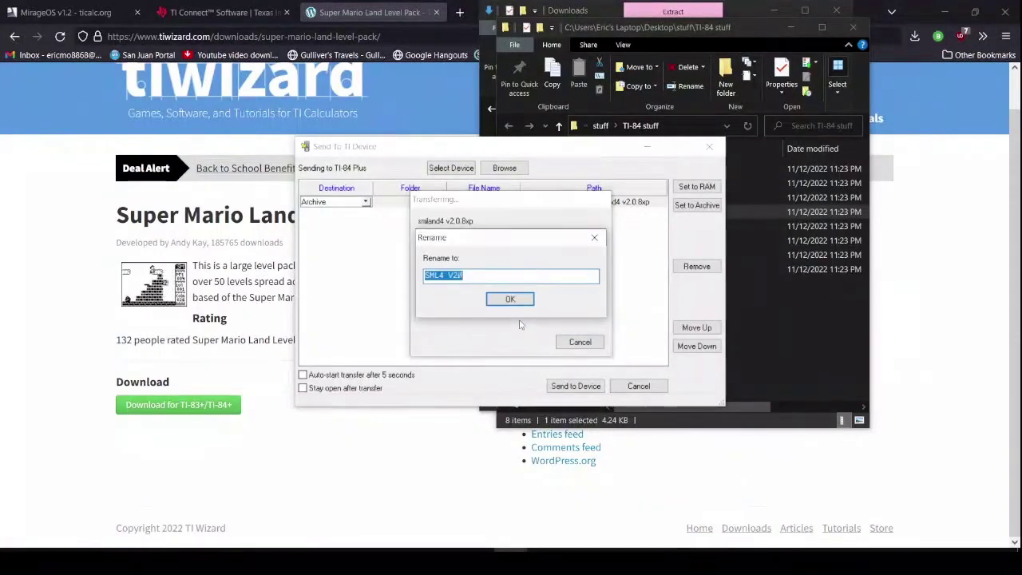
key(BackSpace)
text(S)
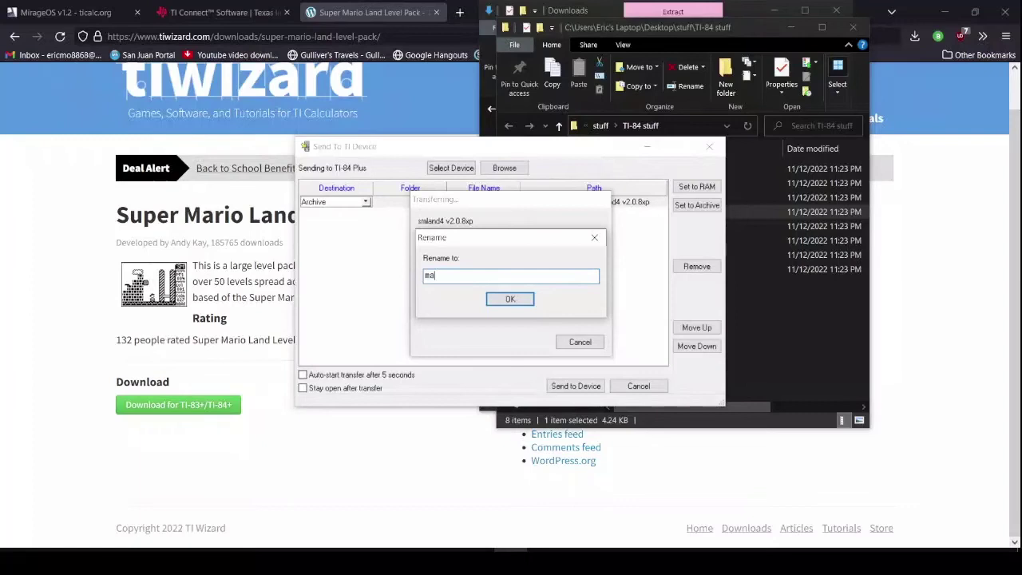
click(526, 301)
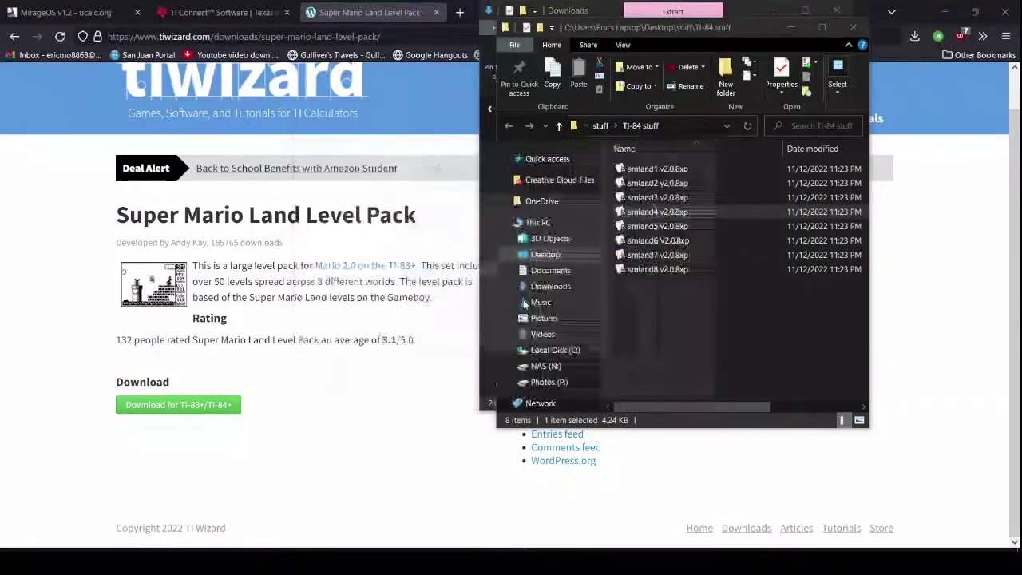
Minimize the TI-84 stuff and Downloads folder windows.
click(789, 25)
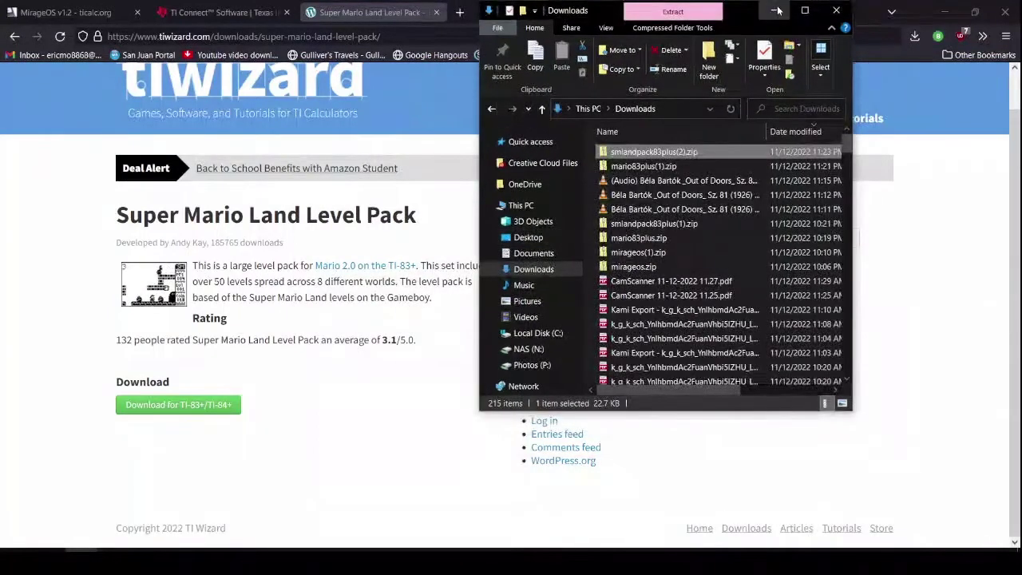
click(776, 10)
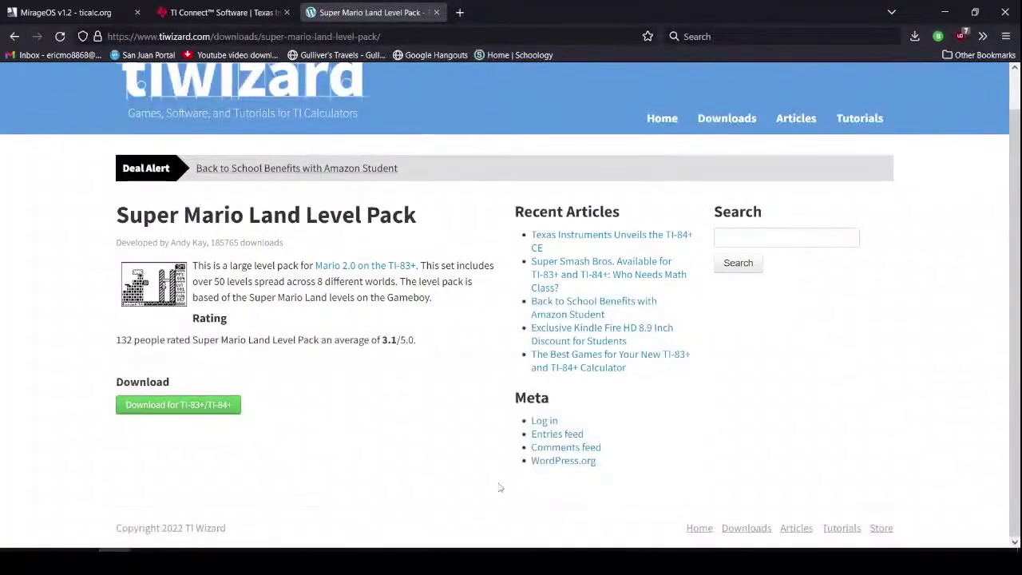
Switch to the OBS Studio window with Alt+Tab.
key(alt+Tab)
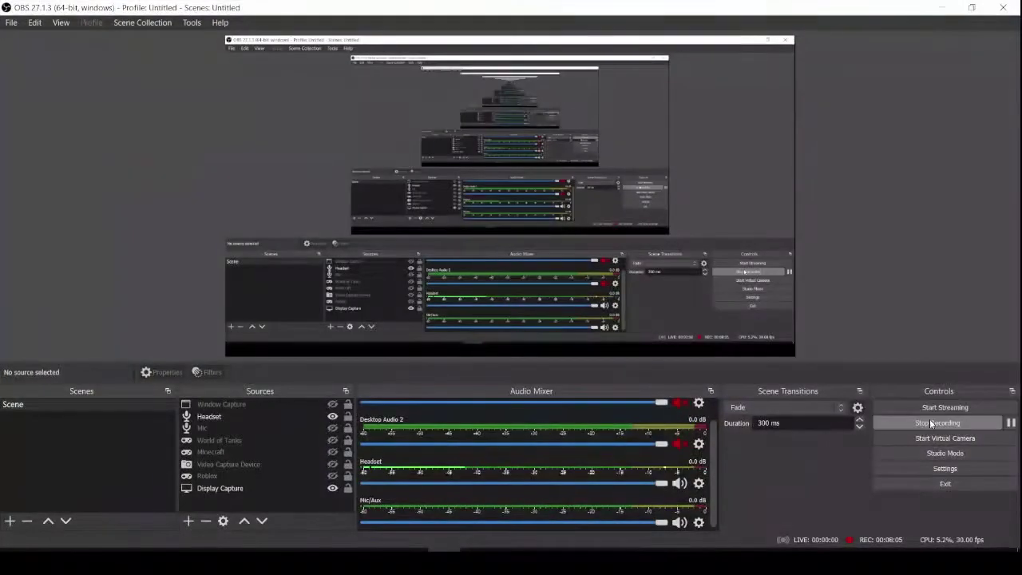